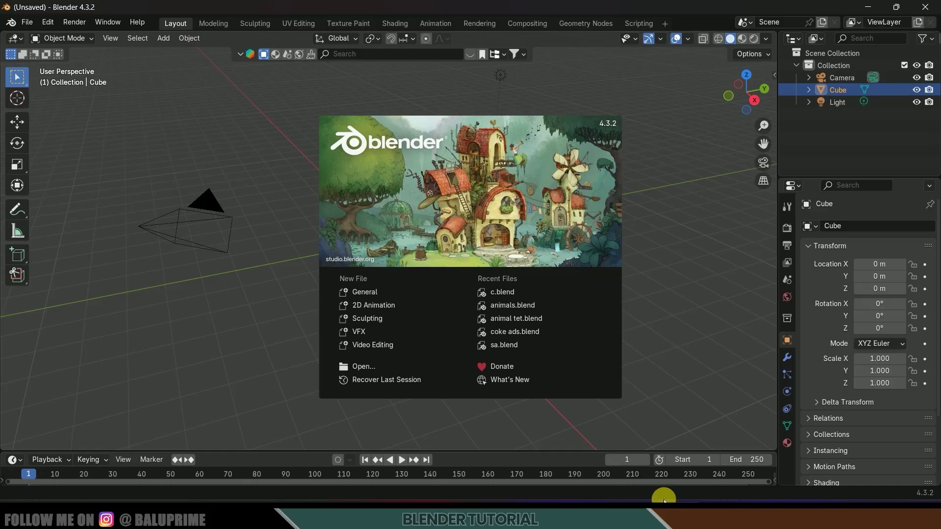
- Return to Mixamo's walk results and pause the Crouched Walking preview on Ty
left_click(655, 501)
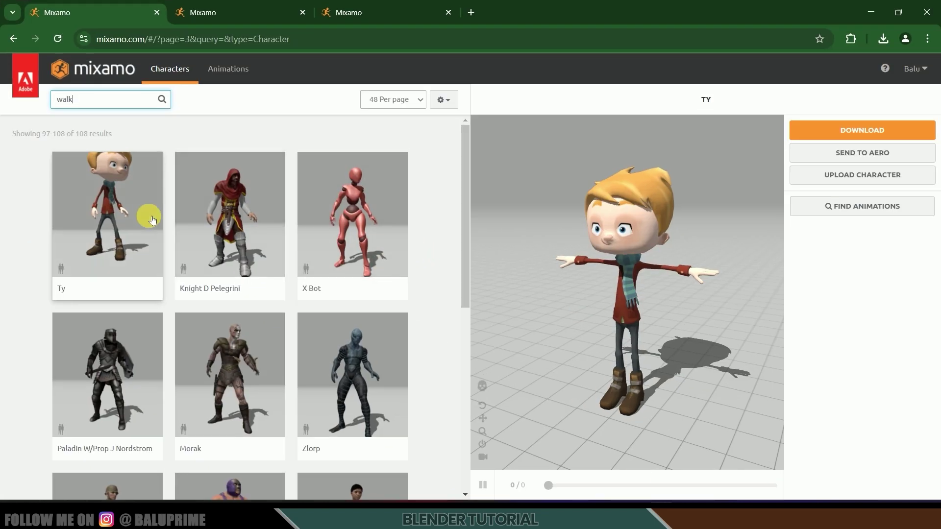
left_click(241, 7)
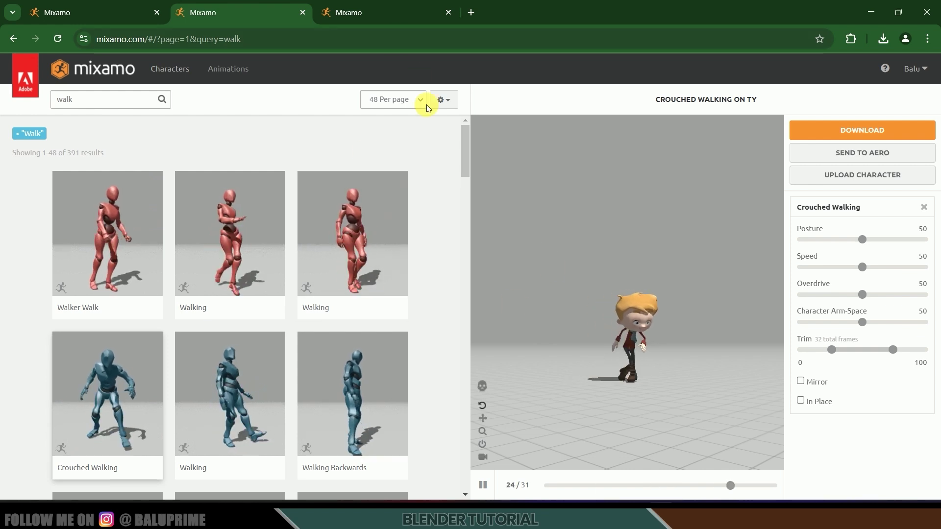
left_click(375, 10)
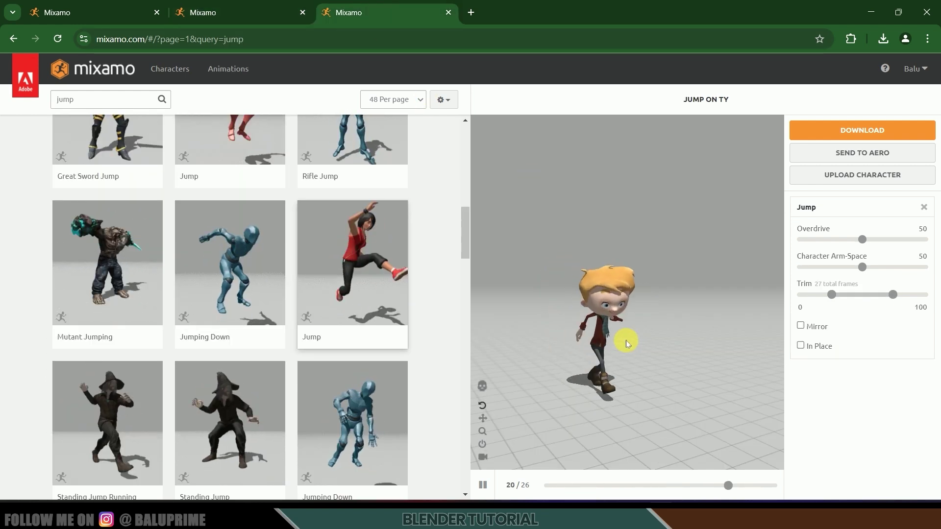
left_click(234, 17)
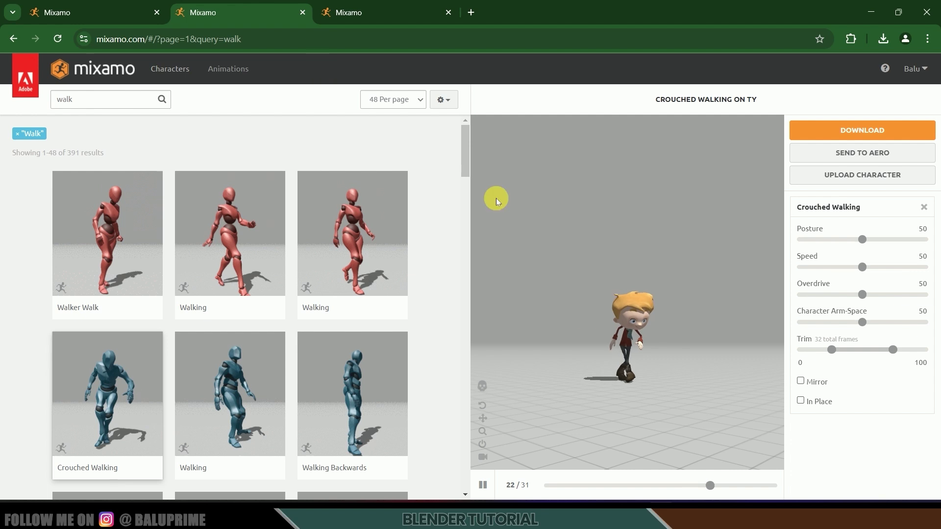
left_click(484, 487)
- Set the Crouched Walking download to FBX Binary with skin
left_click(845, 130)
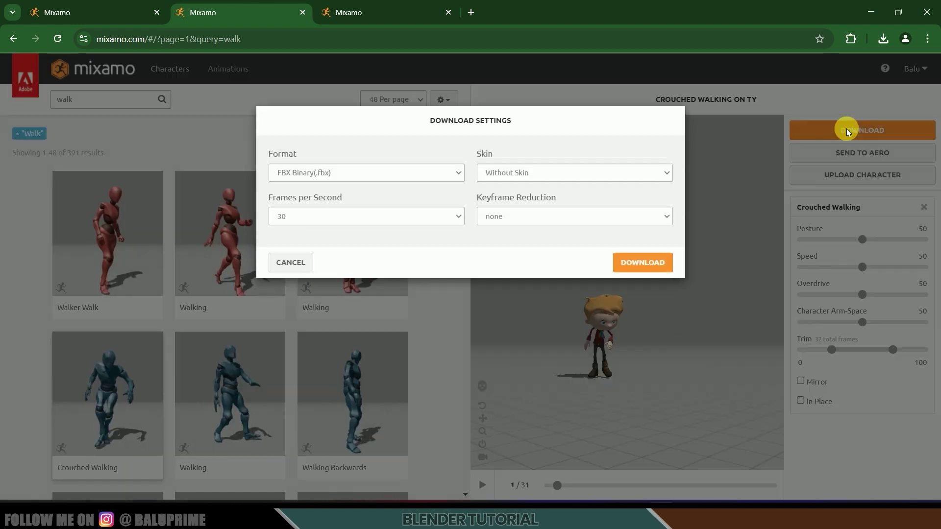
left_click(351, 183)
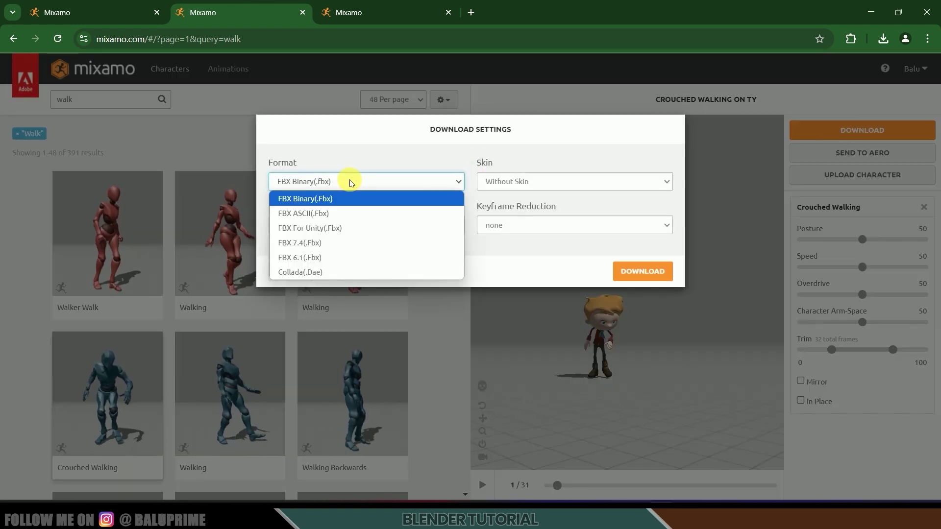
left_click(308, 200)
left_click(517, 182)
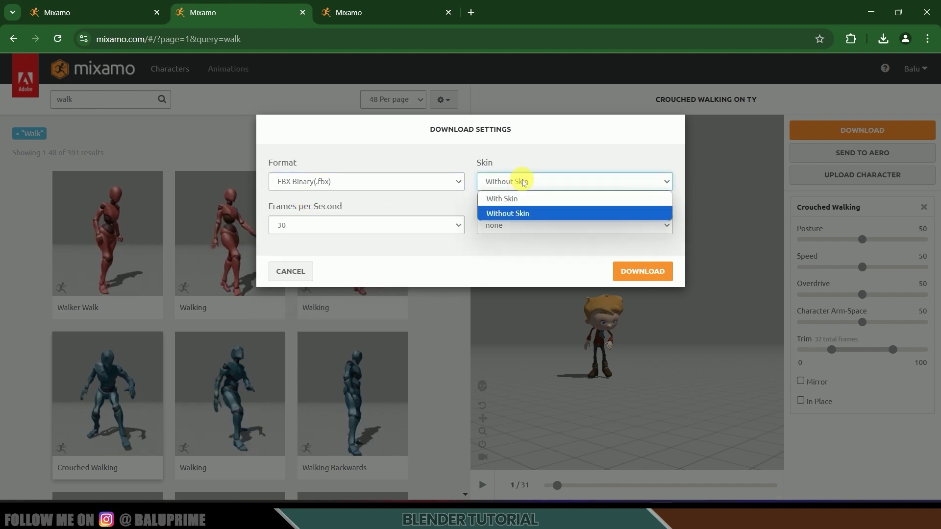
left_click(510, 203)
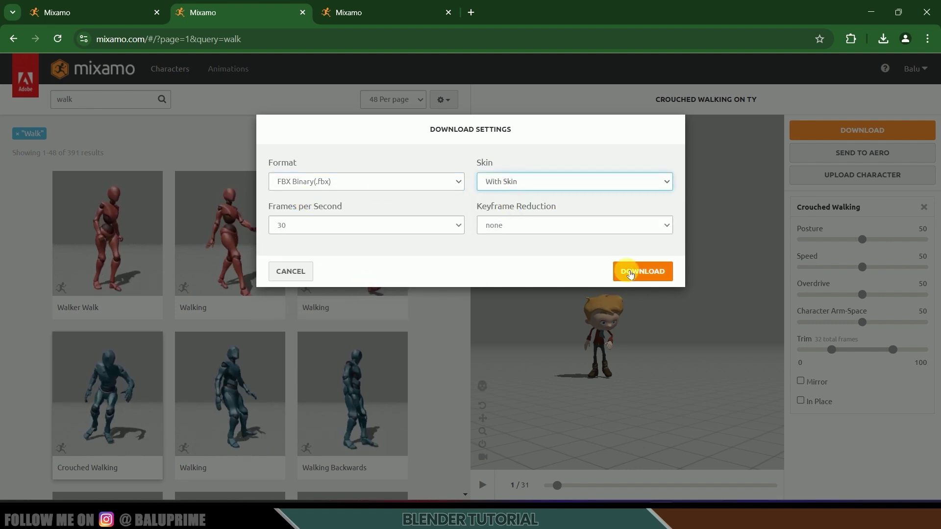
- In the jump tab, set the Jump download to Without Skin
left_click(406, 19)
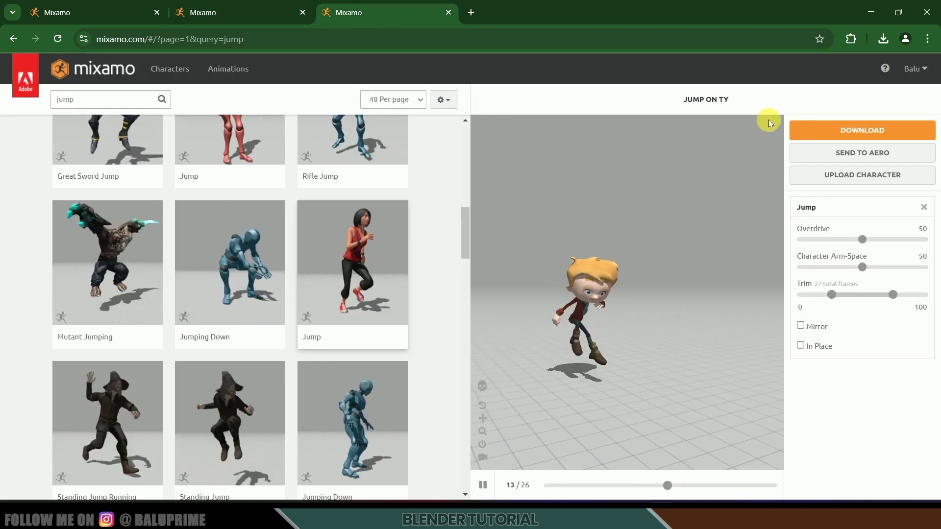
left_click(823, 129)
left_click(520, 181)
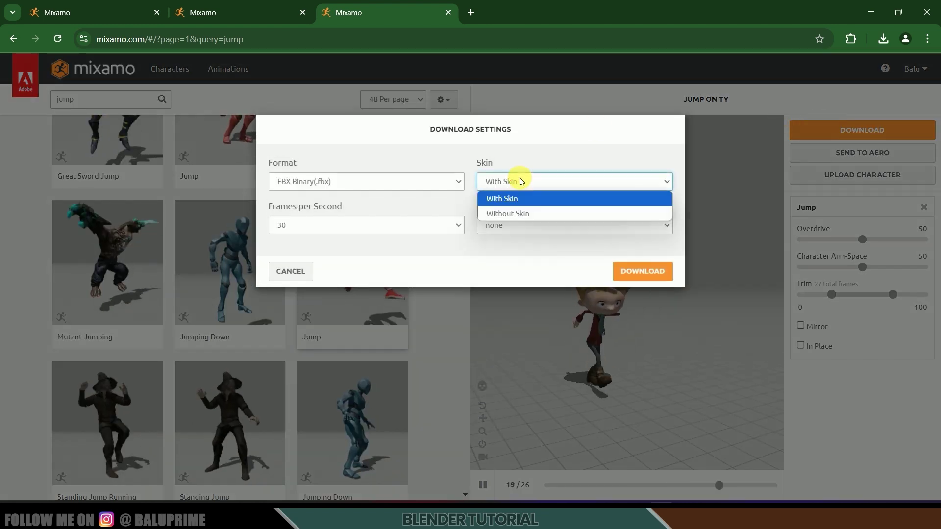
left_click(519, 214)
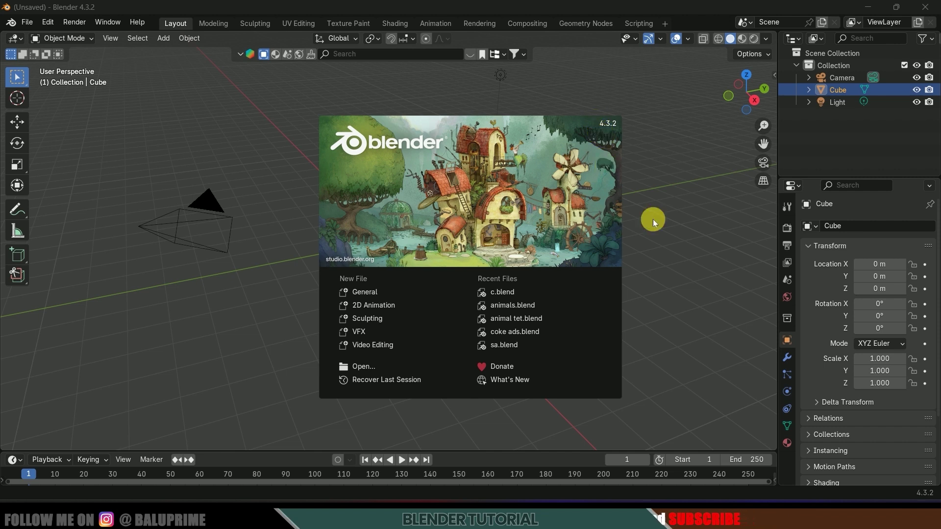
- Dismiss the splash screen and delete the default camera, cube and light
left_click(674, 259)
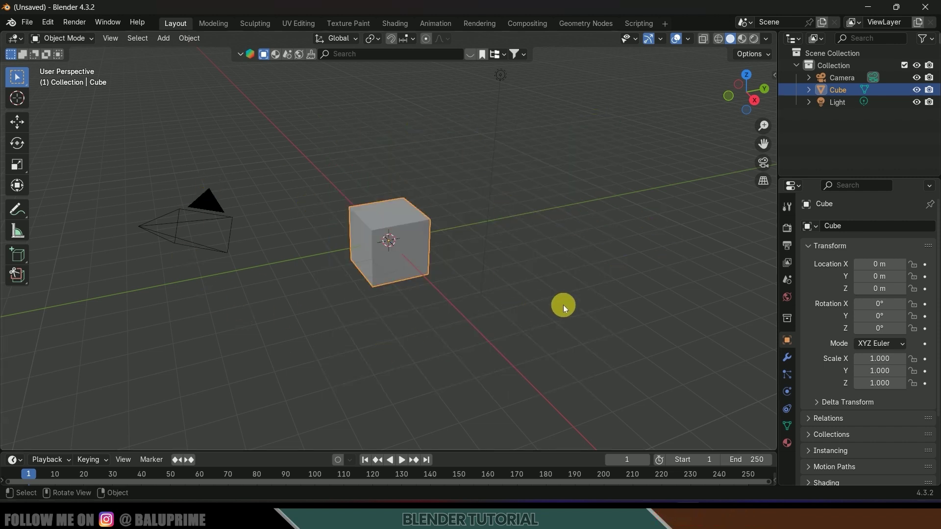
key("a")
key("Delete")
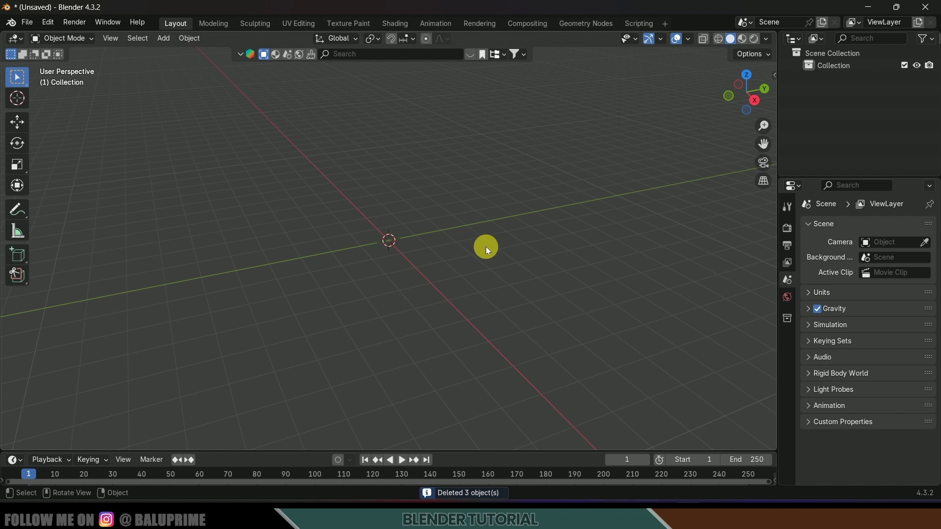
- Import Sneak Walk.fbx from the combine animations tut folder as an FBX file
left_click(27, 22)
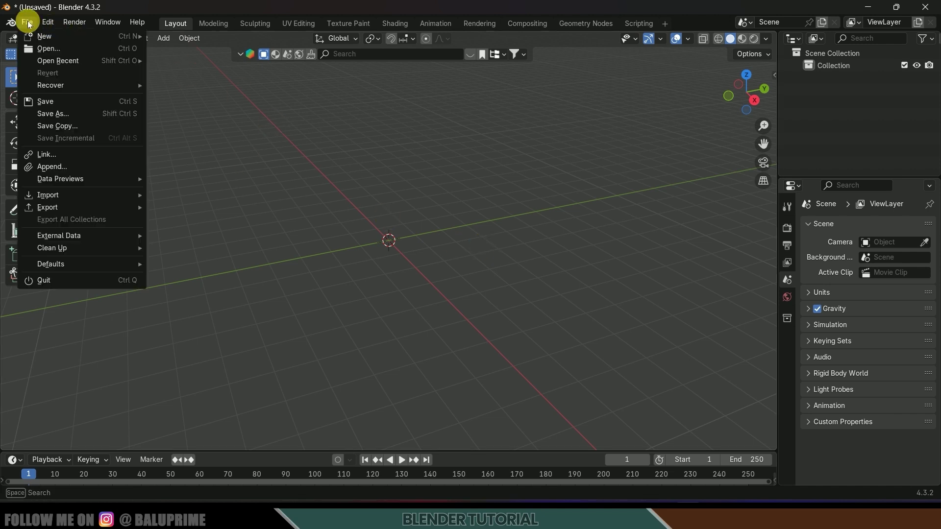
left_click(67, 195)
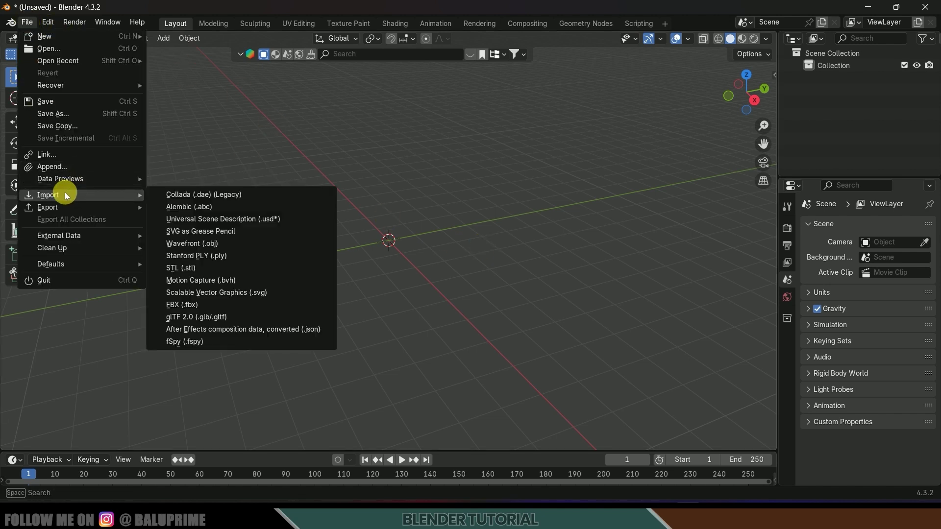
left_click(180, 305)
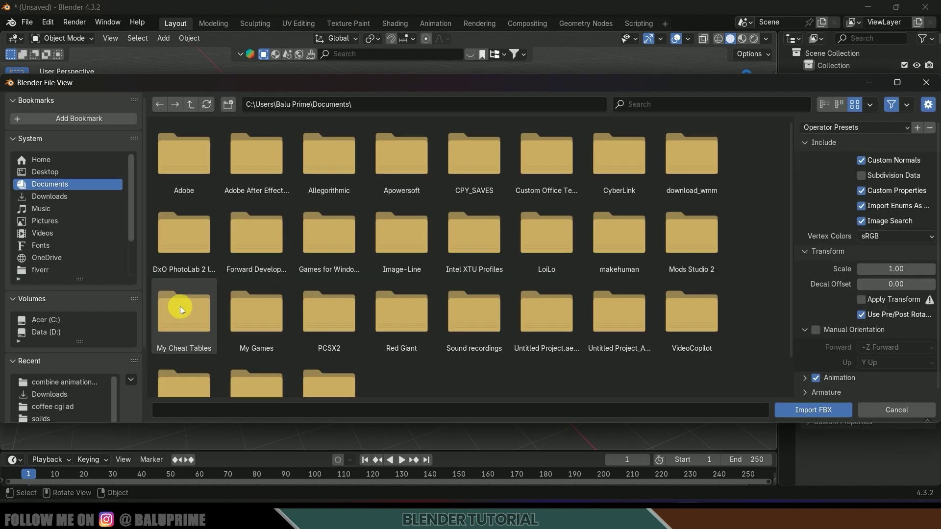
left_click(66, 381)
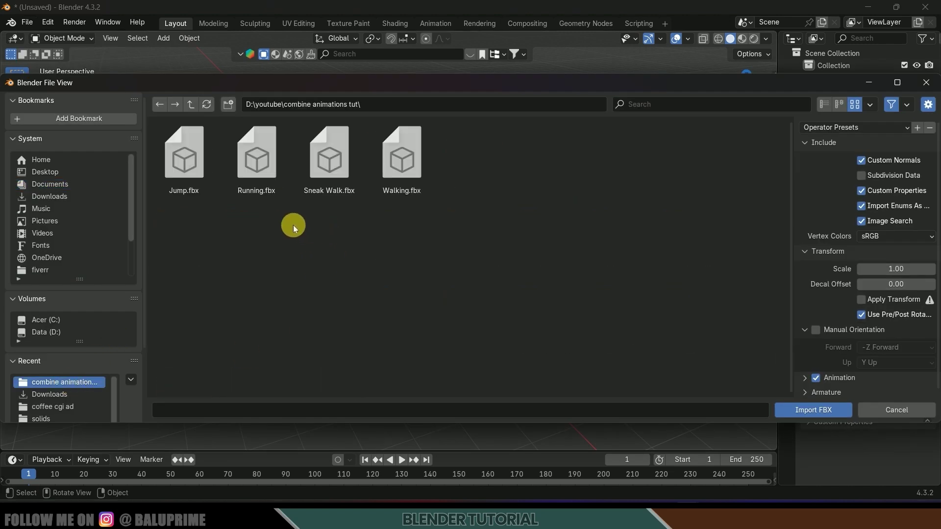
left_click(329, 157)
left_click(815, 408)
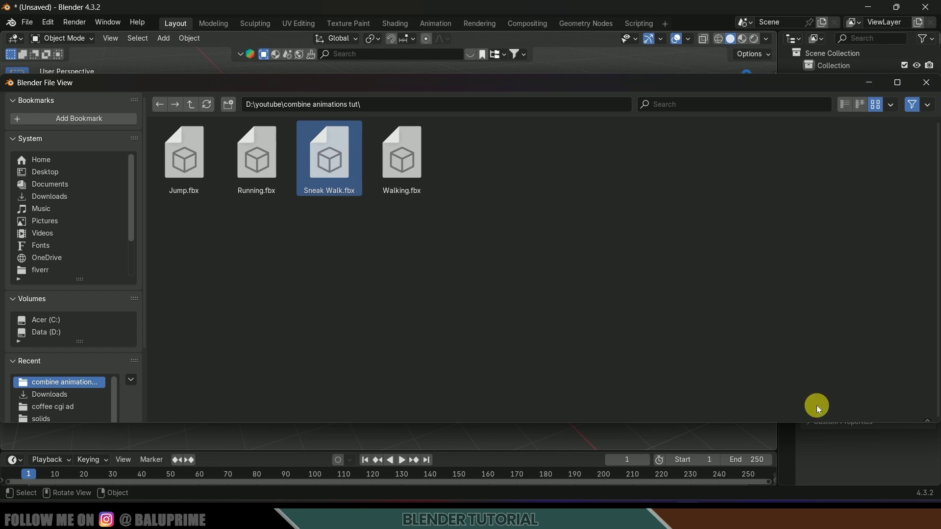
middle_click_drag(375, 250, 561, 277)
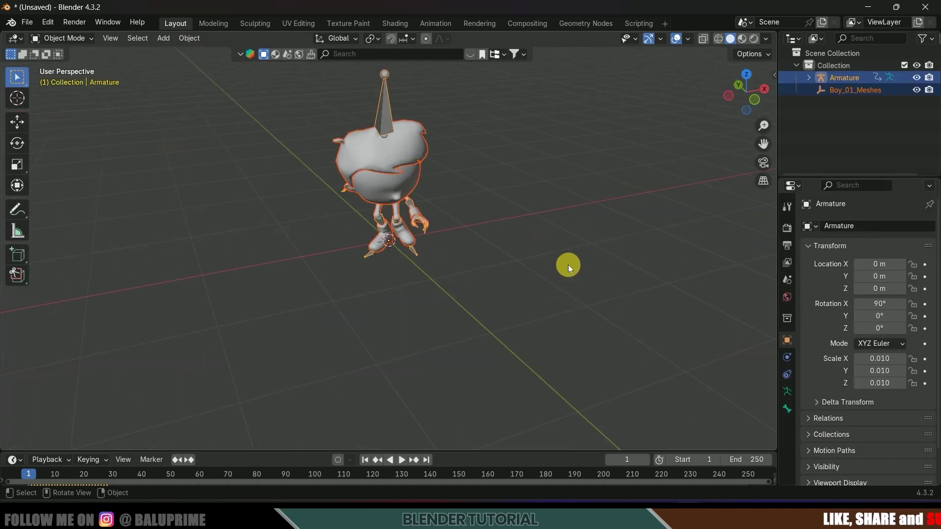
- Set the viewport shading color to Texture to show the character's textures
middle_click_drag(462, 275, 481, 292)
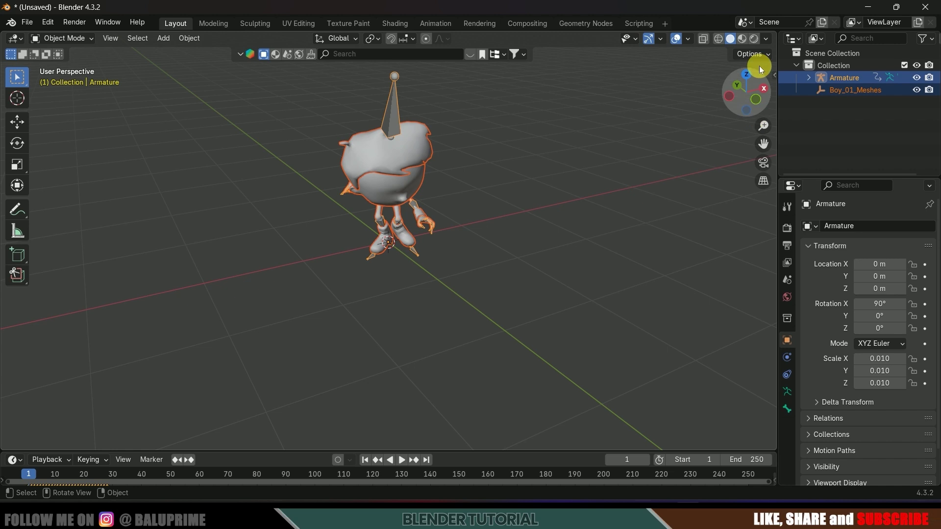
left_click(765, 38)
left_click(807, 234)
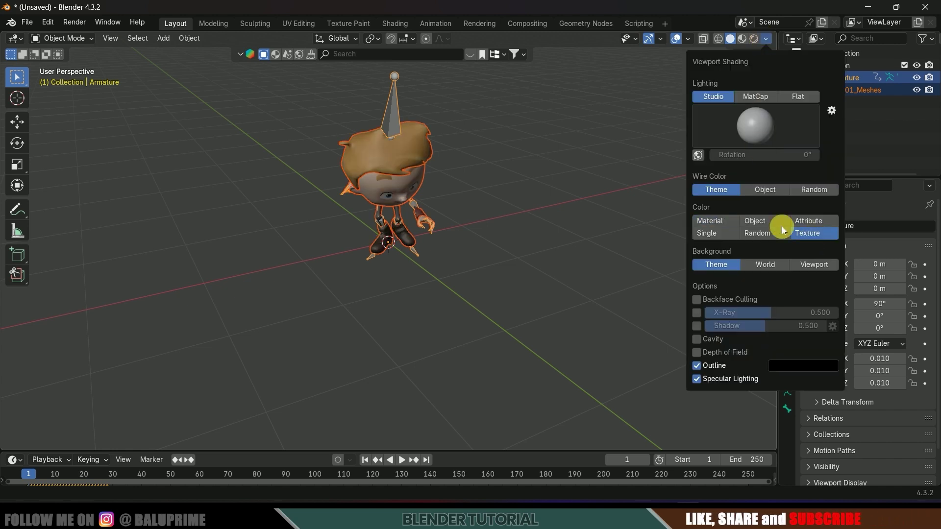
middle_click_drag(652, 233, 575, 239)
middle_click_drag(554, 206, 522, 249)
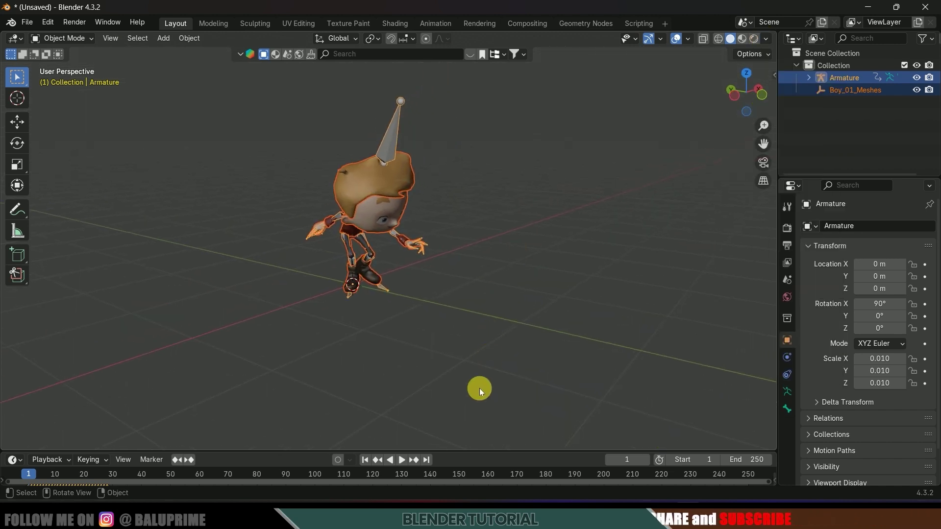
- Enlarge the timeline and play back the Sneak Walk animation once
left_click_drag(465, 457, 477, 390)
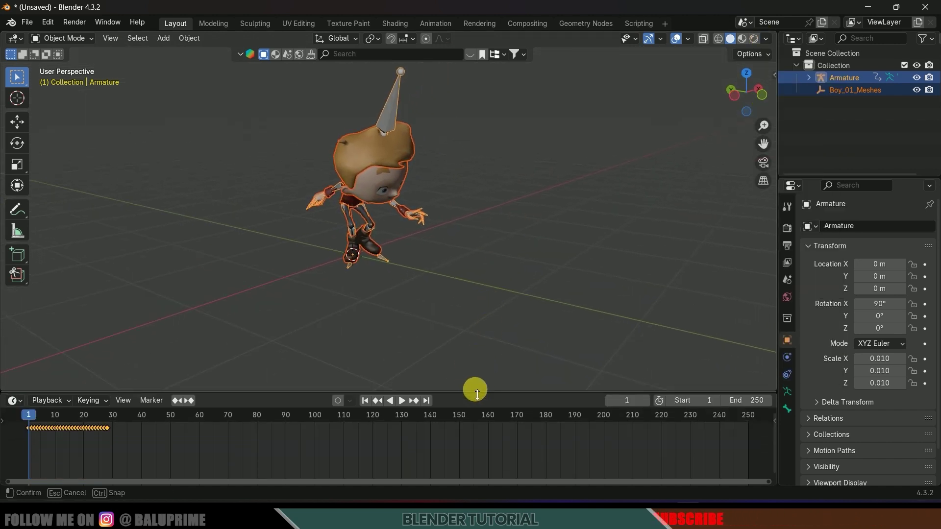
scroll(434, 263, "down", 3)
key("space")
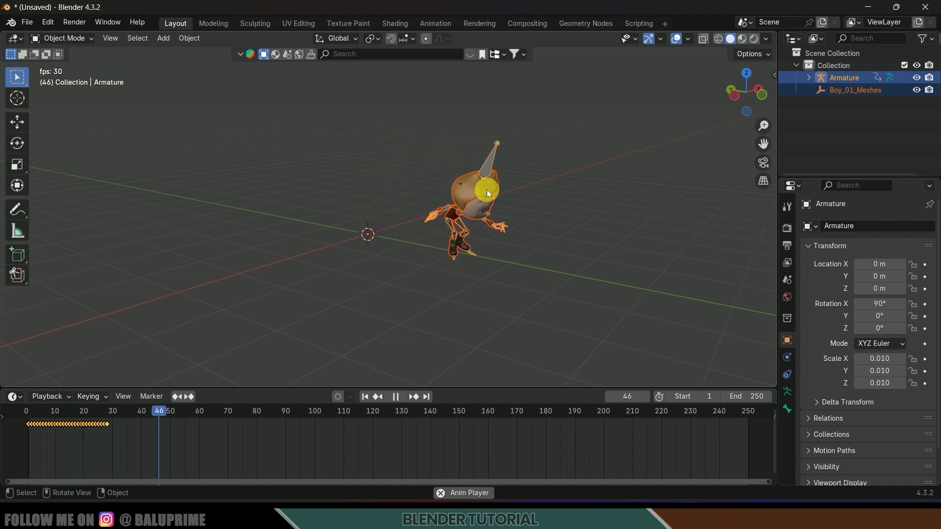
key("space")
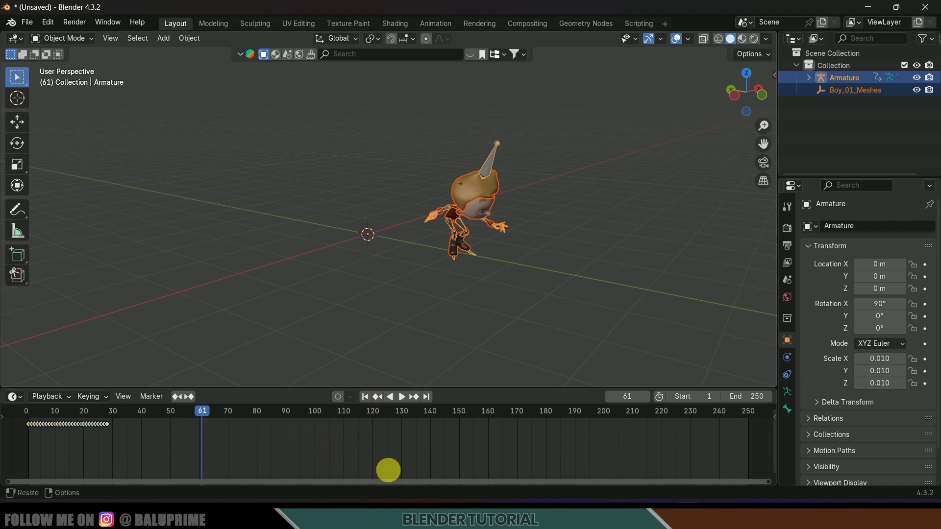
- Make the walk keys cyclic with Shift+E, check the loop, and rewind to frame 1
key("shift+e")
left_click(313, 443)
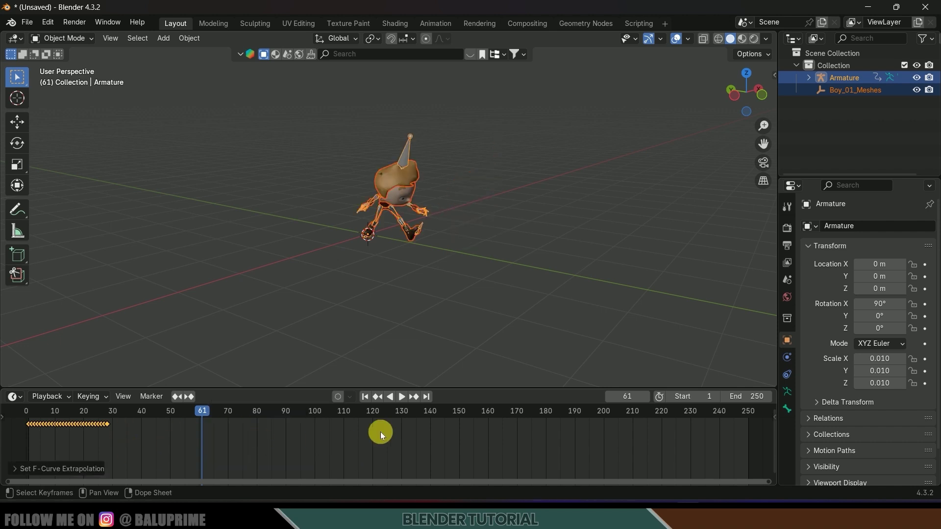
key("space")
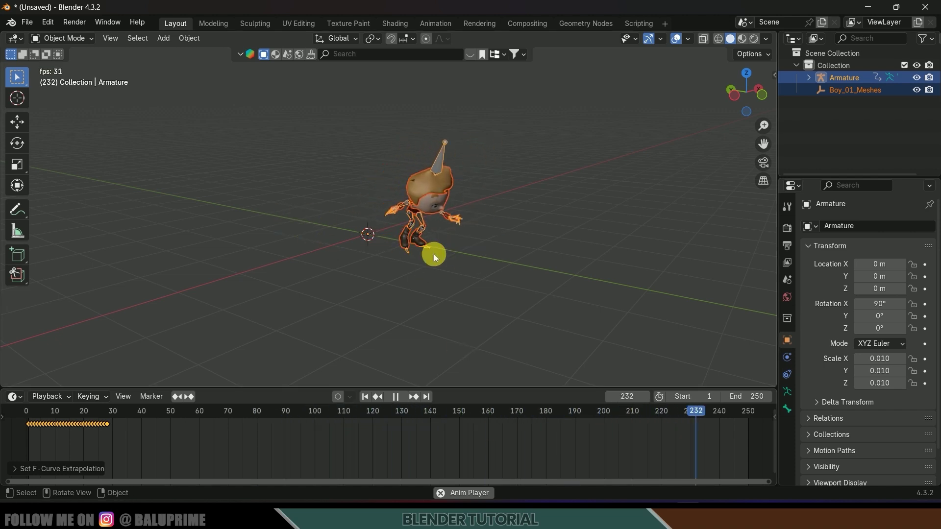
left_click(395, 394)
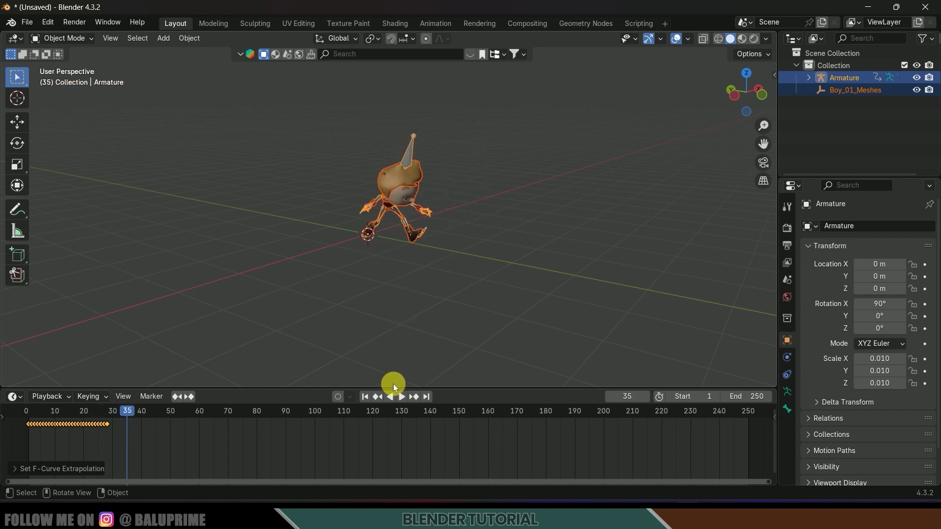
left_click(366, 397)
left_click(15, 396)
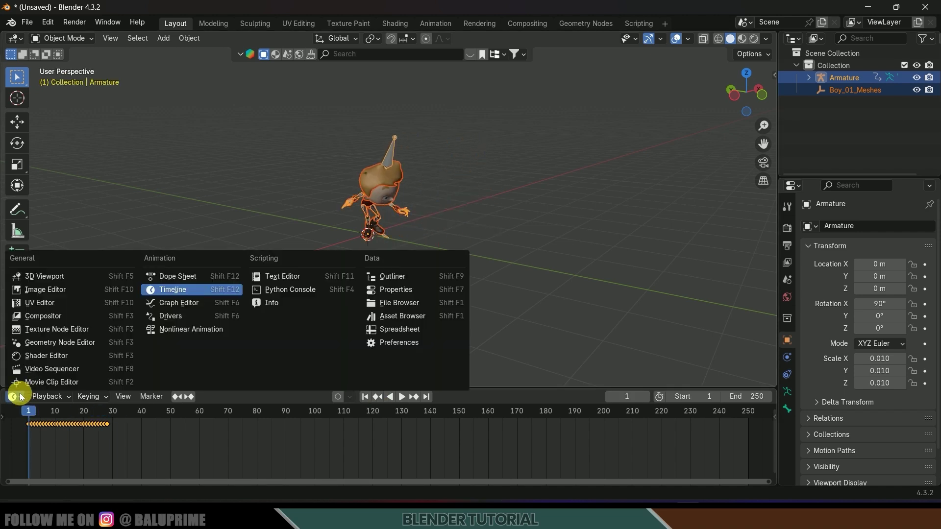
- In the Graph Editor, set the Hips X Location Cycles modifier to Repeat with Offset after
left_click(184, 304)
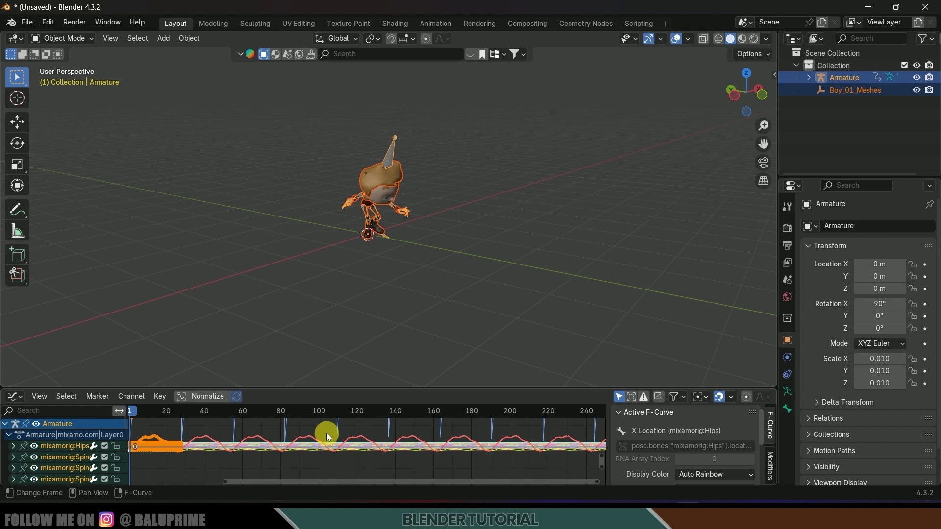
left_click(308, 433)
left_click(310, 440)
left_click_drag(426, 392, 429, 280)
left_click(306, 363)
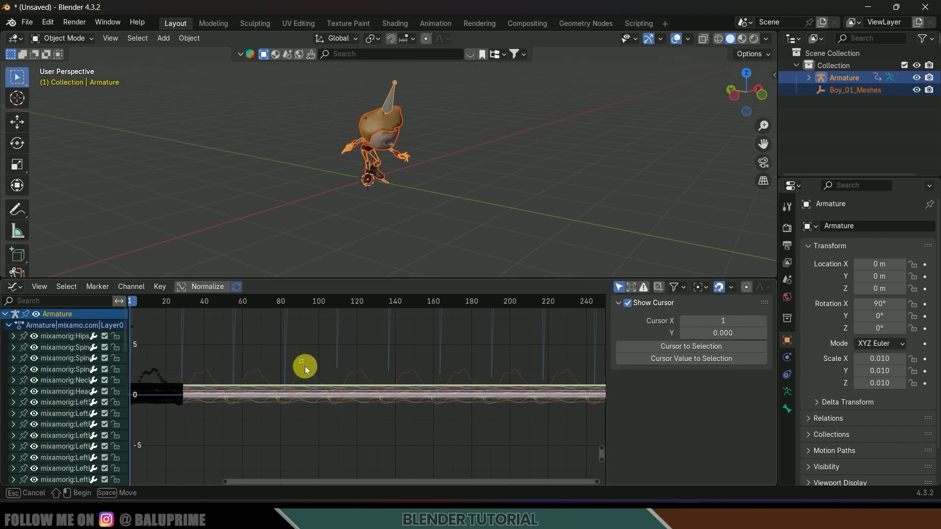
left_click_drag(311, 378, 310, 377)
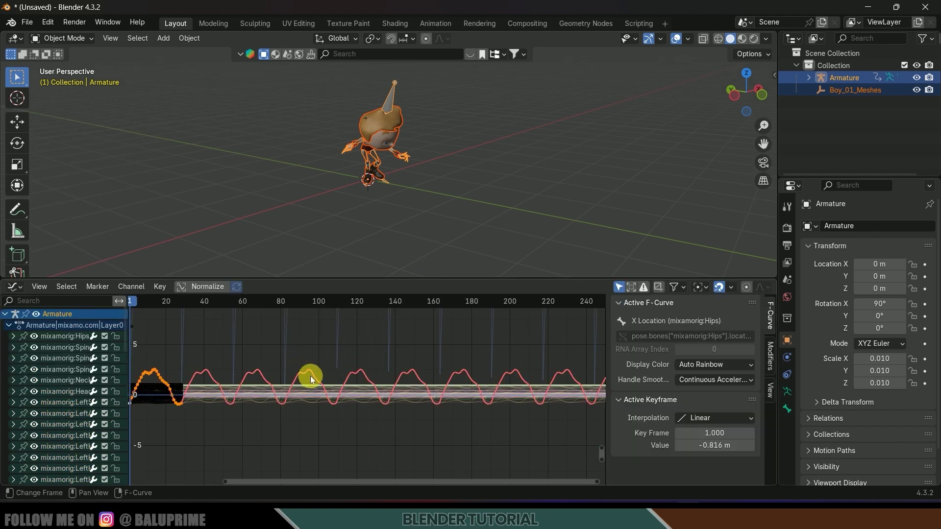
left_click(768, 362)
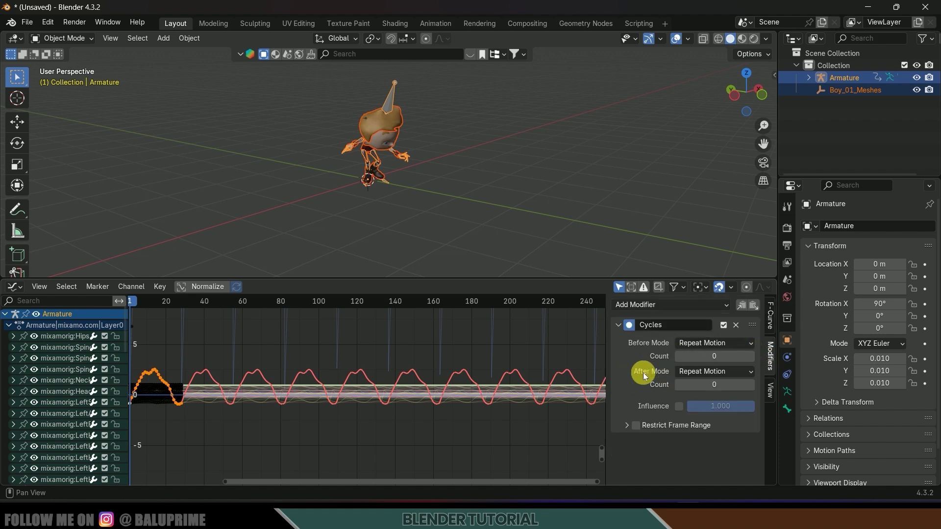
left_click(696, 371)
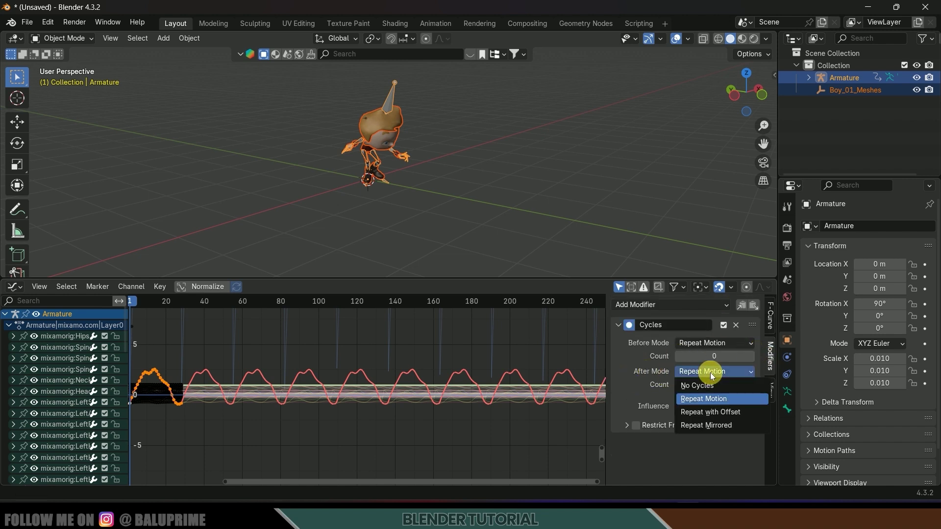
left_click(711, 415)
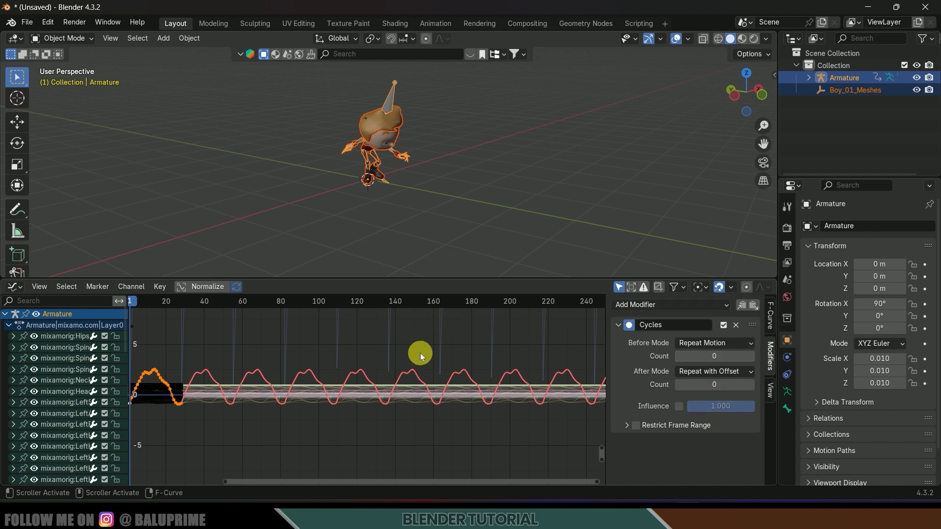
- Paste the Cycles modifier onto all curves, then play it back in the Timeline
key("a")
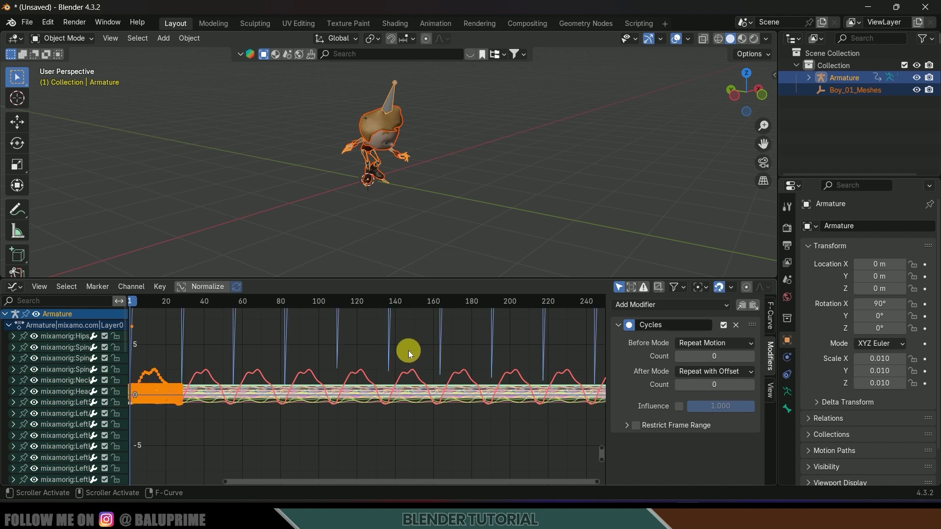
left_click(754, 307)
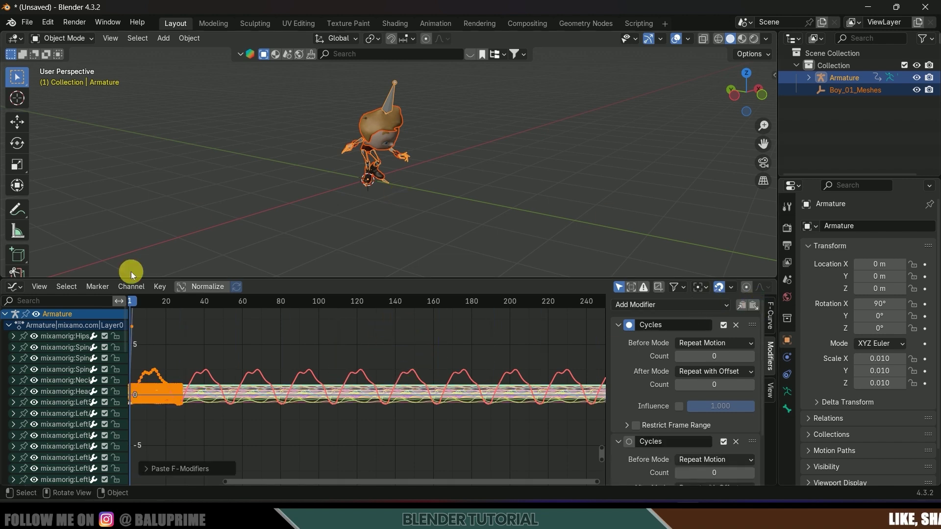
left_click(22, 287)
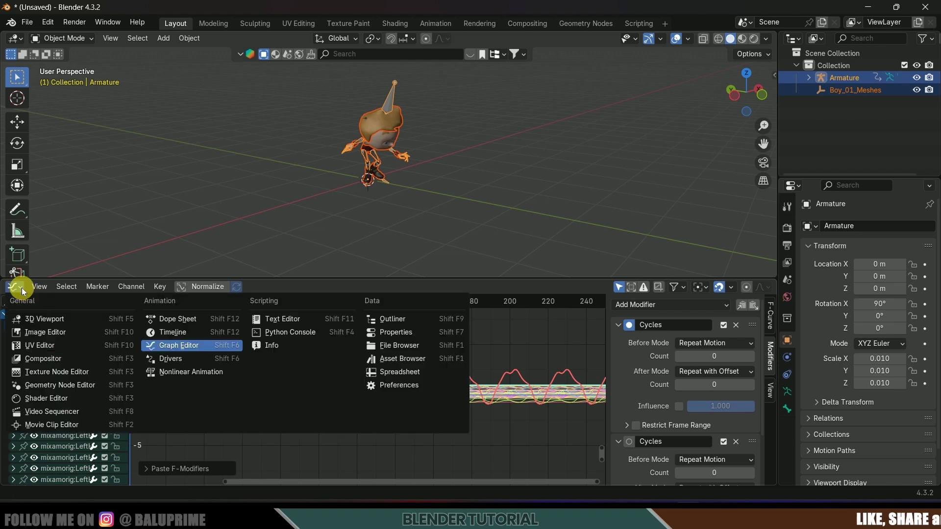
left_click(161, 333)
key("space")
scroll(455, 206, "down", 3)
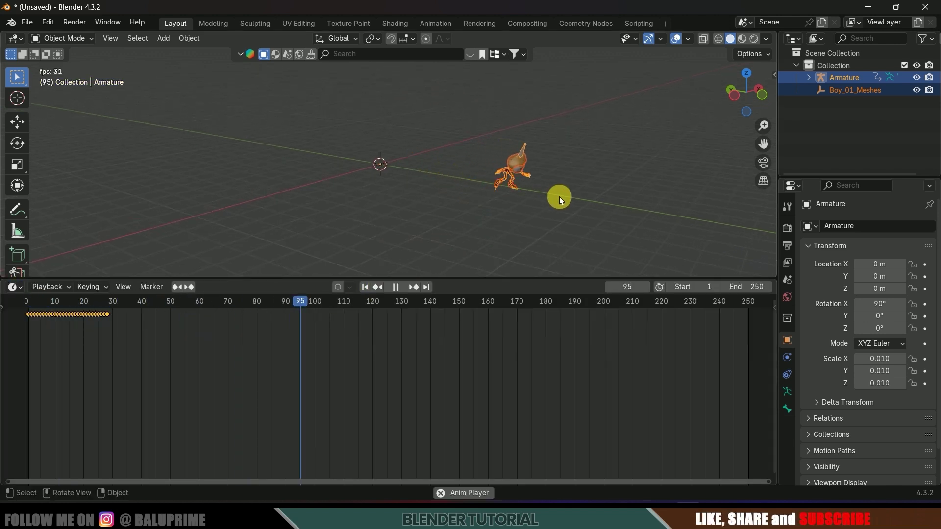
- Turn the timeline into a Dope Sheet and split it into two stacked editors
key("Escape")
left_click_drag(343, 280, 319, 353)
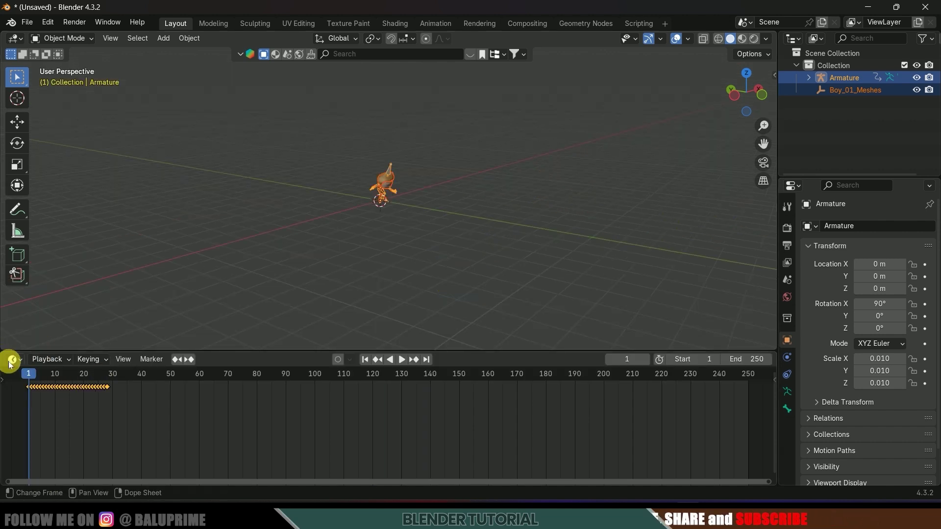
left_click(14, 359)
left_click(171, 239)
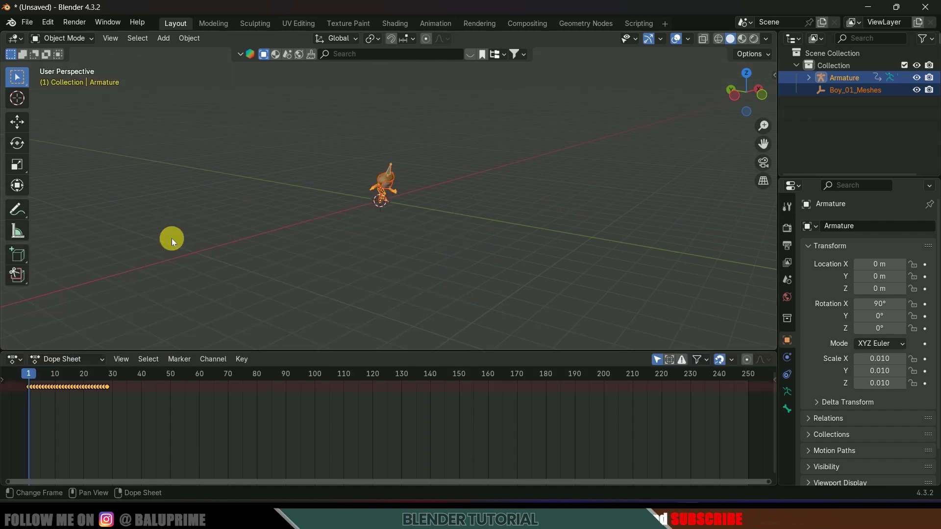
left_click_drag(6, 357, 12, 429)
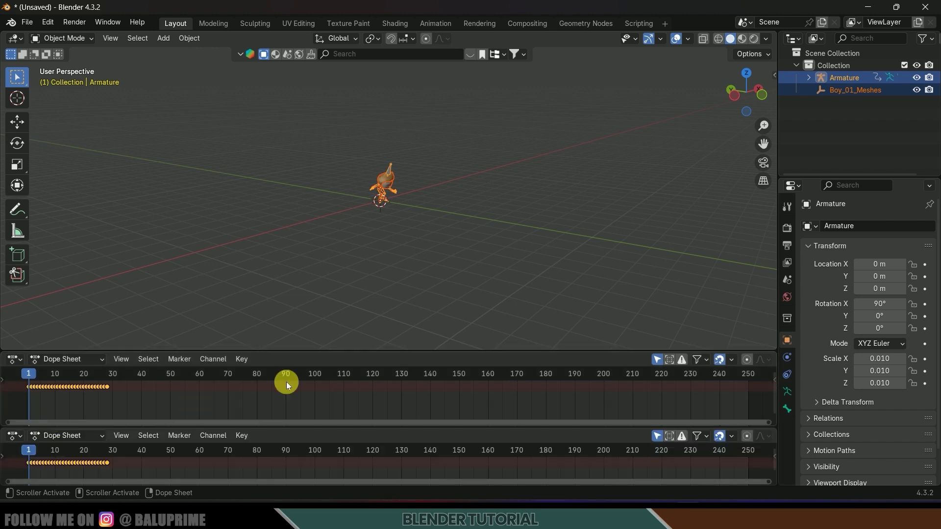
left_click_drag(296, 351, 307, 294)
scroll(390, 186, "up", 5)
left_click_drag(328, 428, 333, 388)
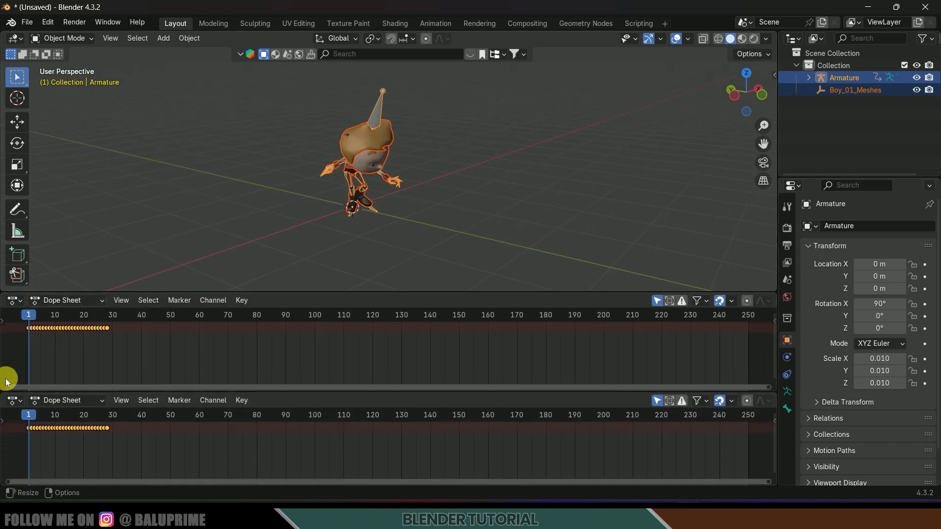
- Make the lower editor Nonlinear Animation and the upper one the Action Editor
left_click(11, 403)
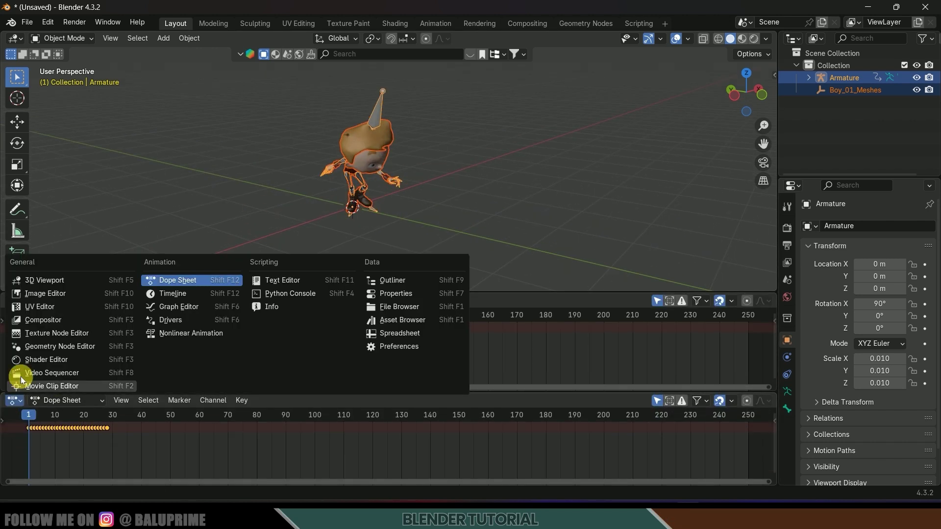
left_click(187, 335)
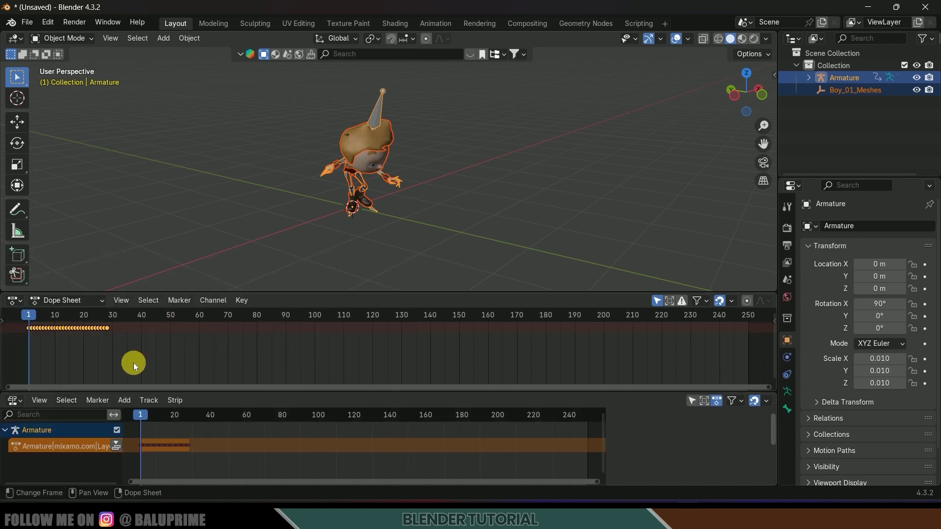
left_click(77, 300)
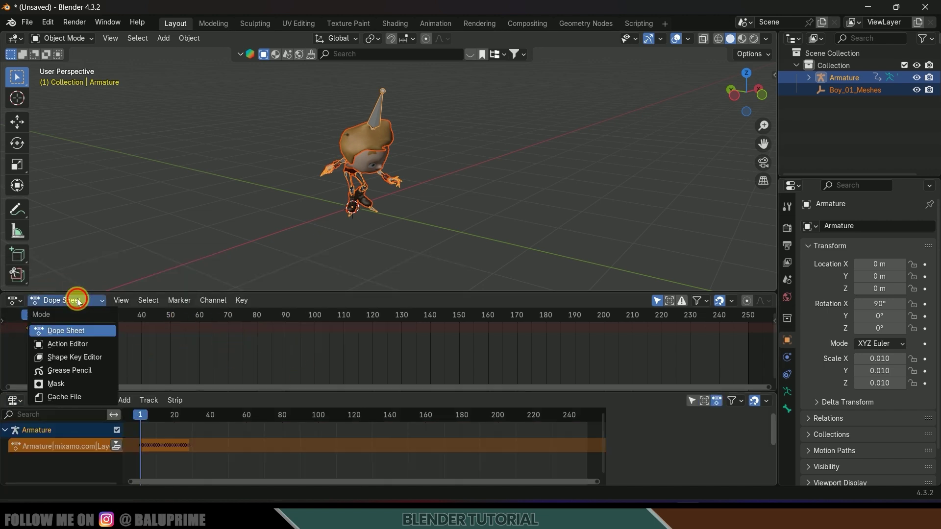
left_click(68, 346)
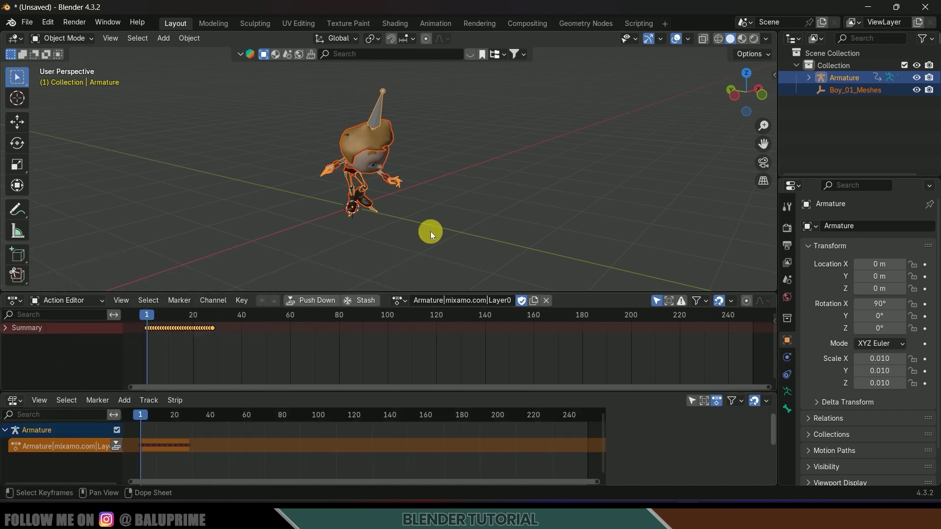
- Select the armature and rename its walk action to 1
left_click(460, 126)
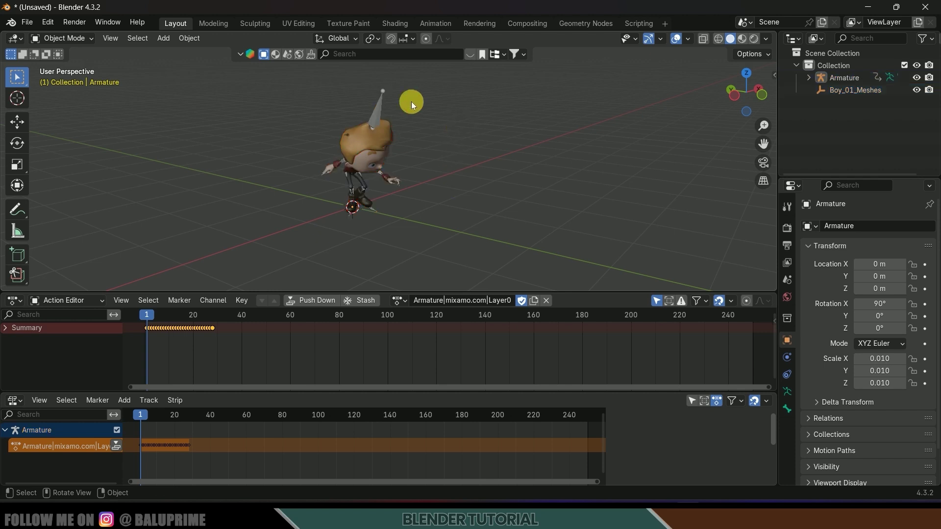
left_click(380, 102)
key("ctrl+a")
type("1")
key("Return")
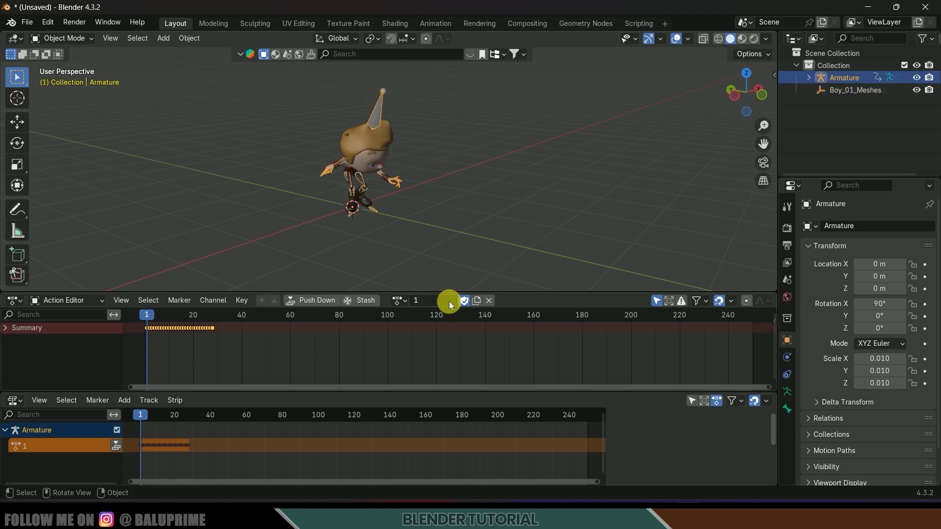
- Rename the Armature object to 1 in the Outliner
double_click(847, 78)
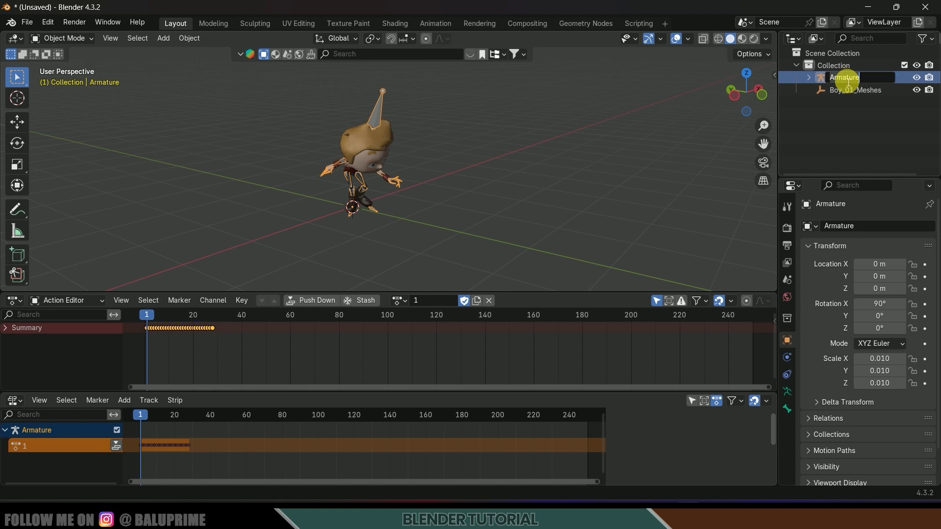
key("Return")
scroll(360, 269, "down", 3)
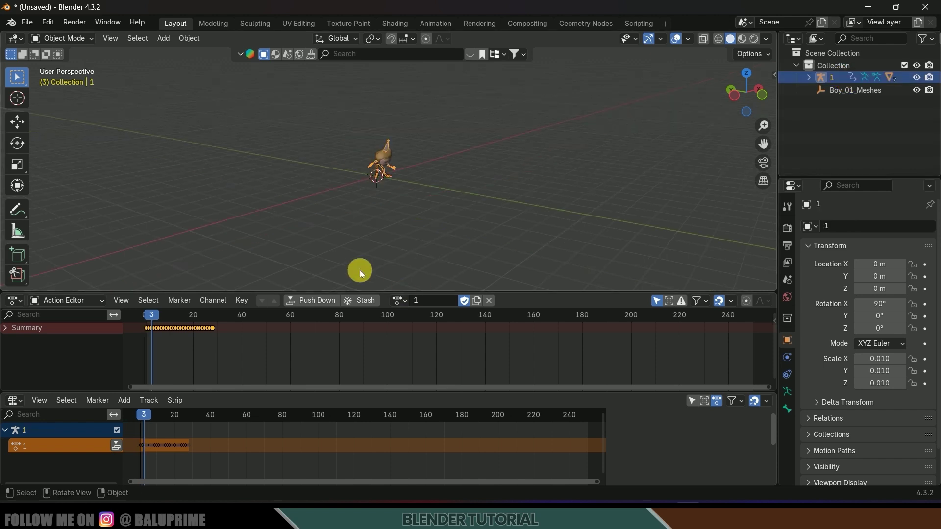
- Push action 1 down into an NLA strip and enlarge the NLA editor
left_click(307, 301)
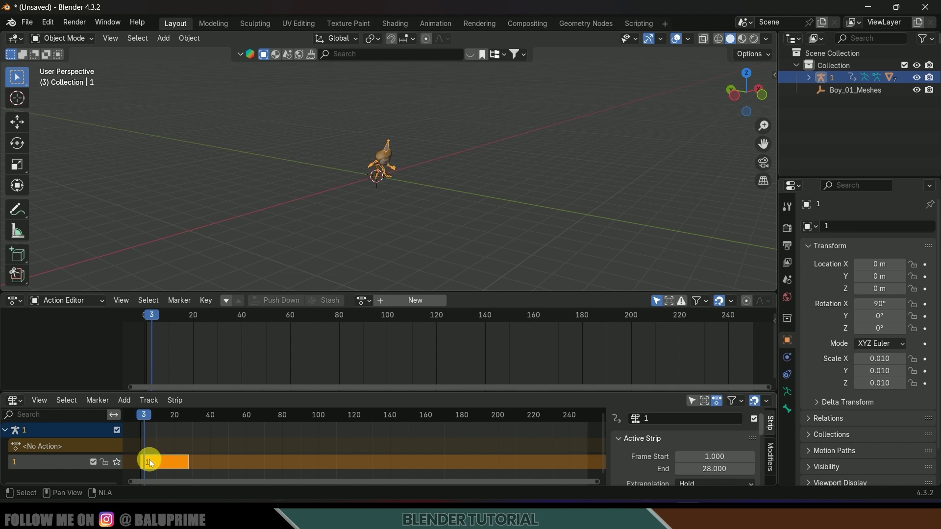
key("space")
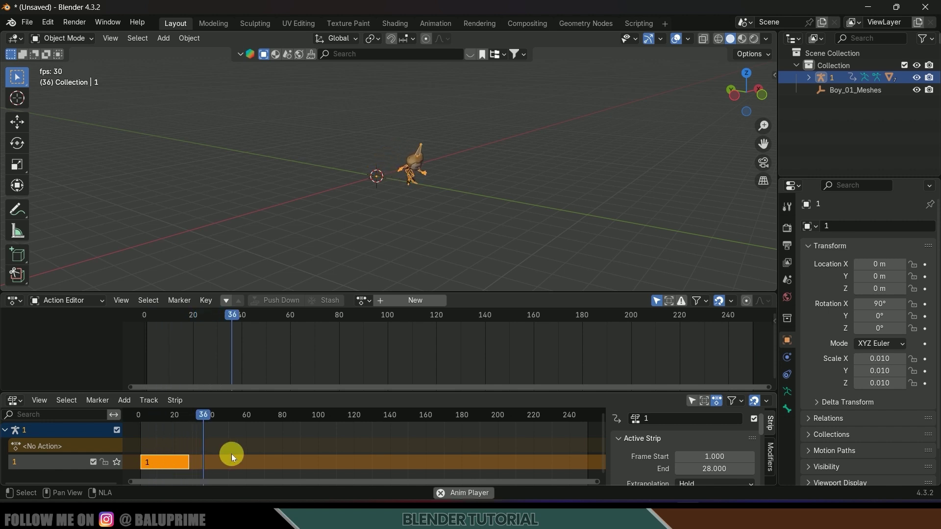
key("space")
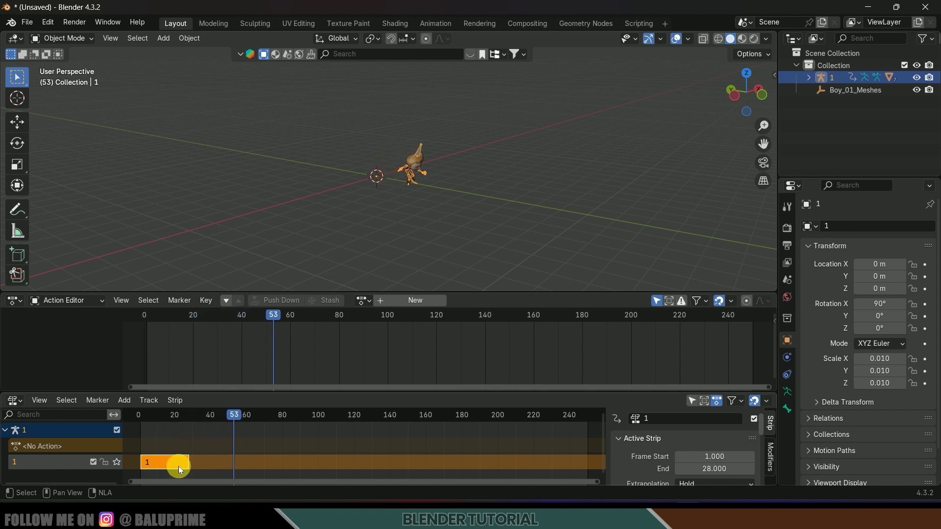
left_click_drag(330, 395, 330, 380)
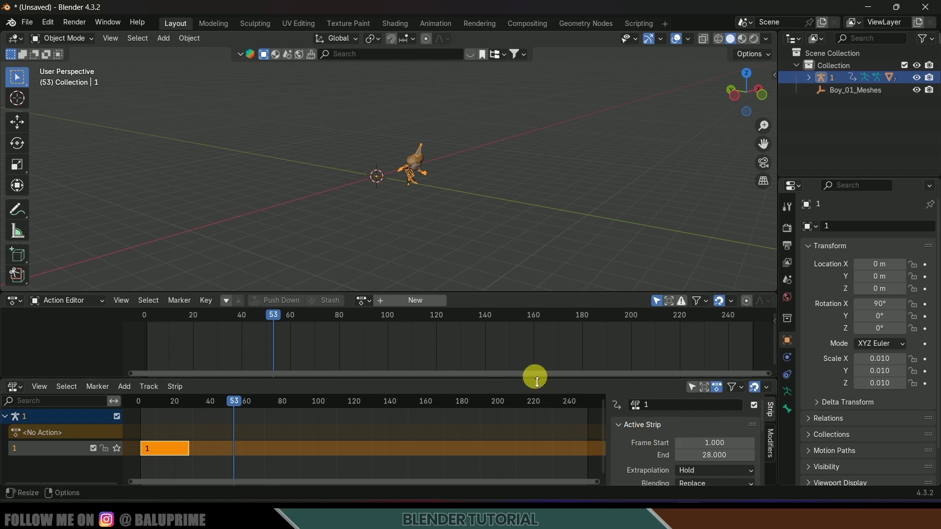
left_click_drag(500, 294, 495, 267)
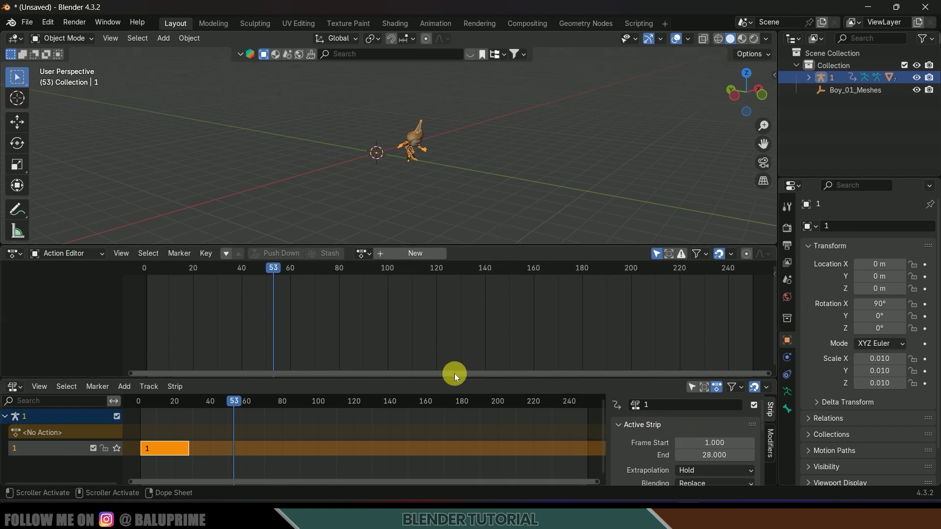
left_click_drag(452, 378, 452, 318)
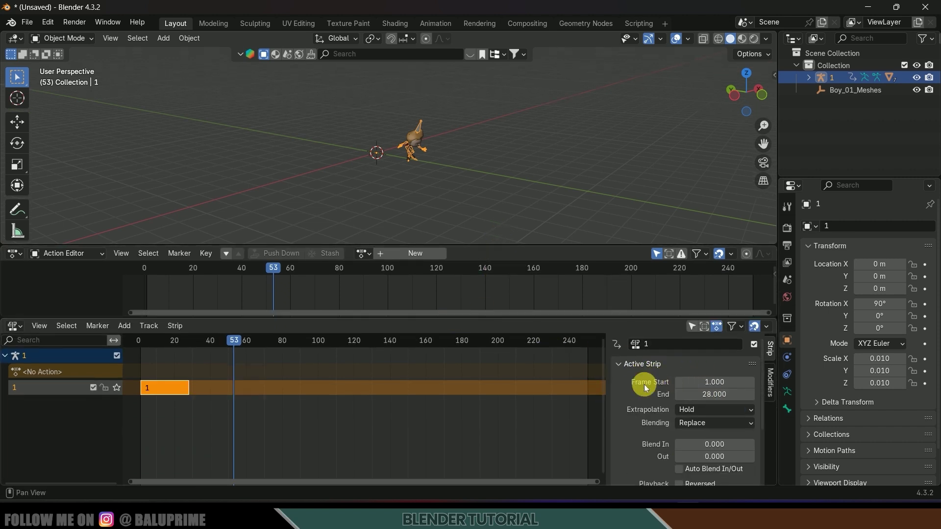
- Set the strip's end frame to 250 and merge the Action Editor into the NLA editor
left_click(716, 396)
type("25")
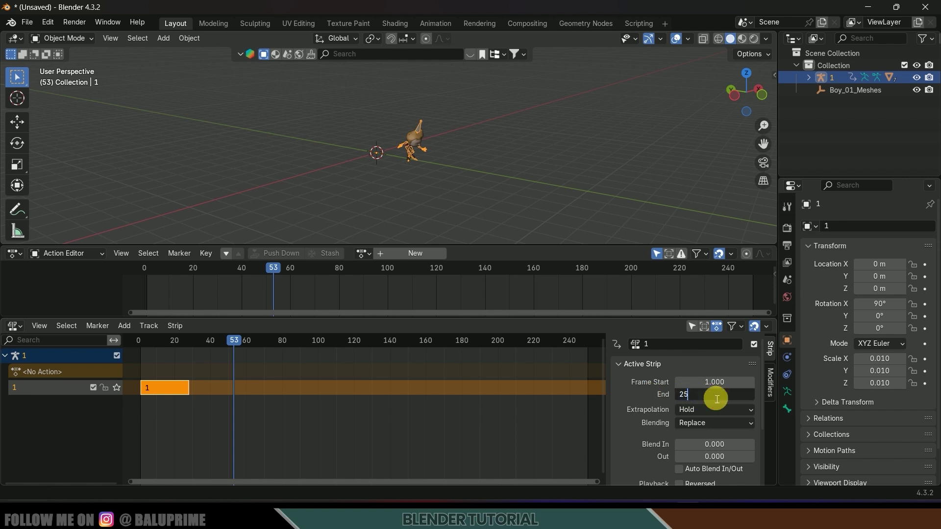
type("0")
key("Return")
key("space")
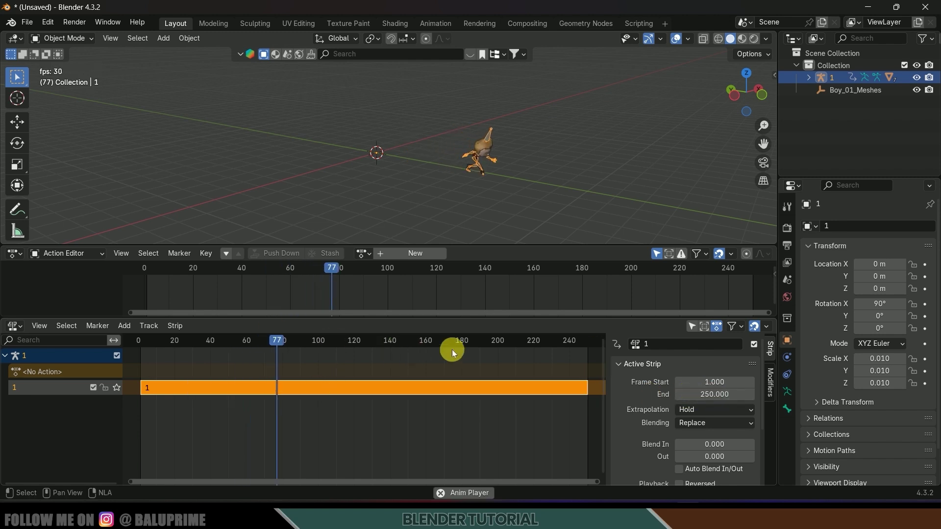
key("Escape")
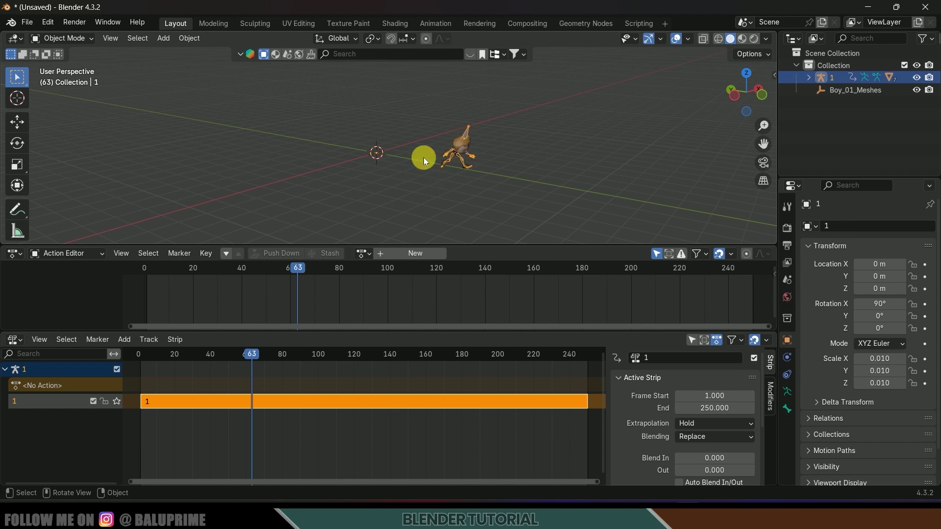
left_click_drag(10, 331, 15, 259)
left_click_drag(300, 251, 296, 344)
left_click(15, 351)
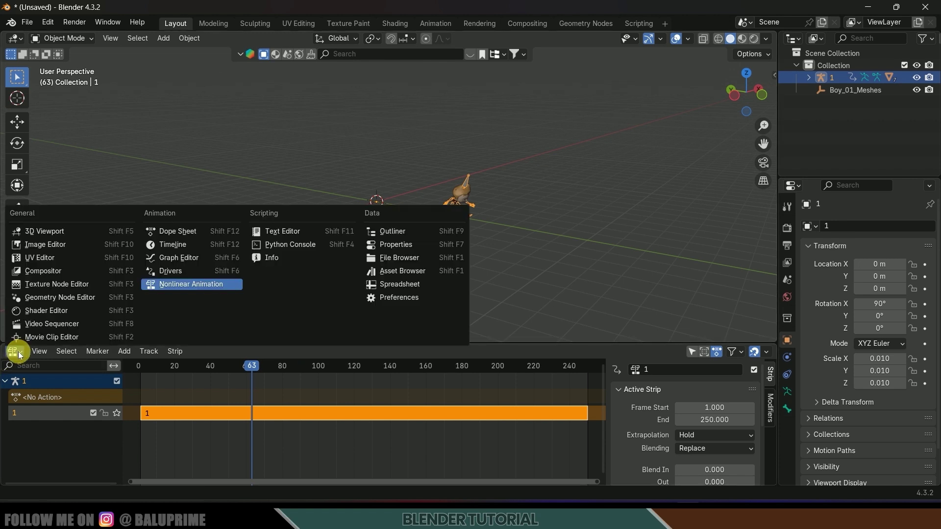
- Turn the bottom editor into a Timeline and return to the first frame
left_click(167, 247)
key("shift+Left")
middle_click_drag(365, 272, 360, 269)
- Import Running.fbx from the combine animations tut folder as an FBX file
left_click(27, 23)
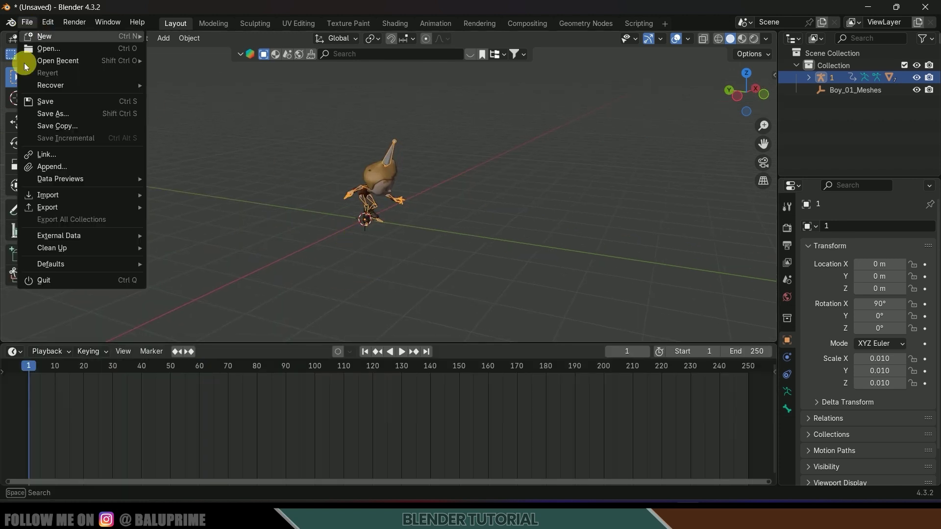
mouse_move(48, 194)
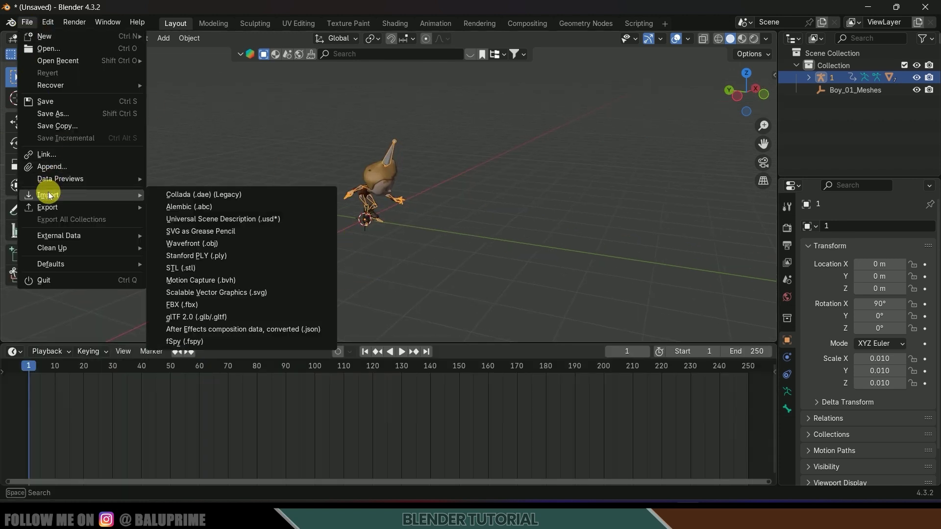
left_click(182, 305)
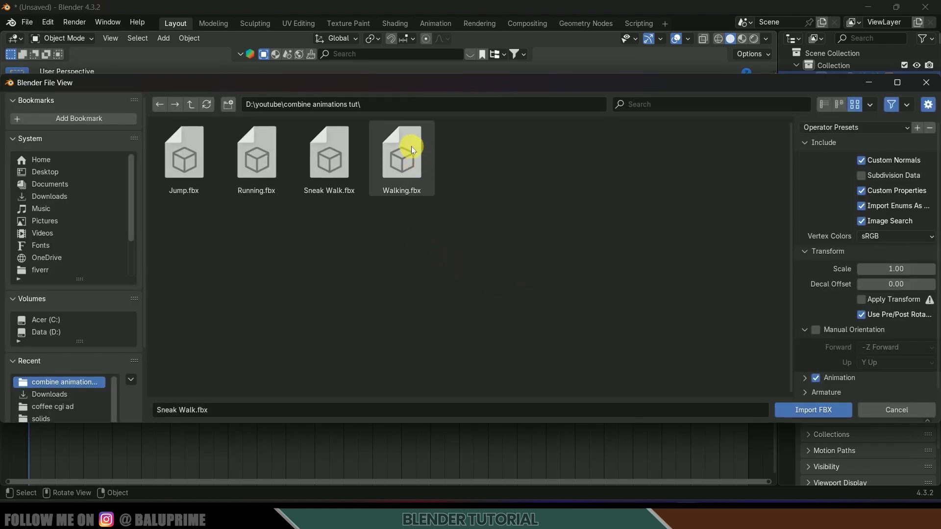
left_click(259, 163)
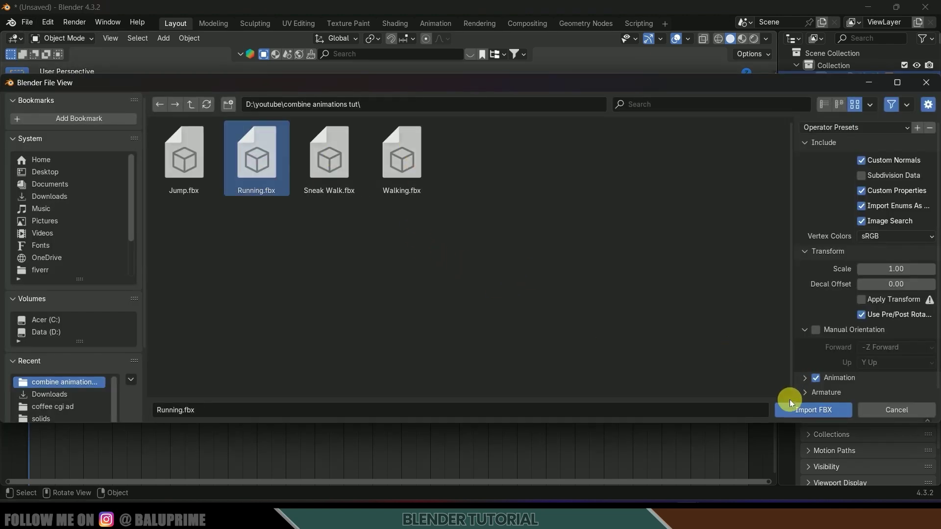
left_click(791, 405)
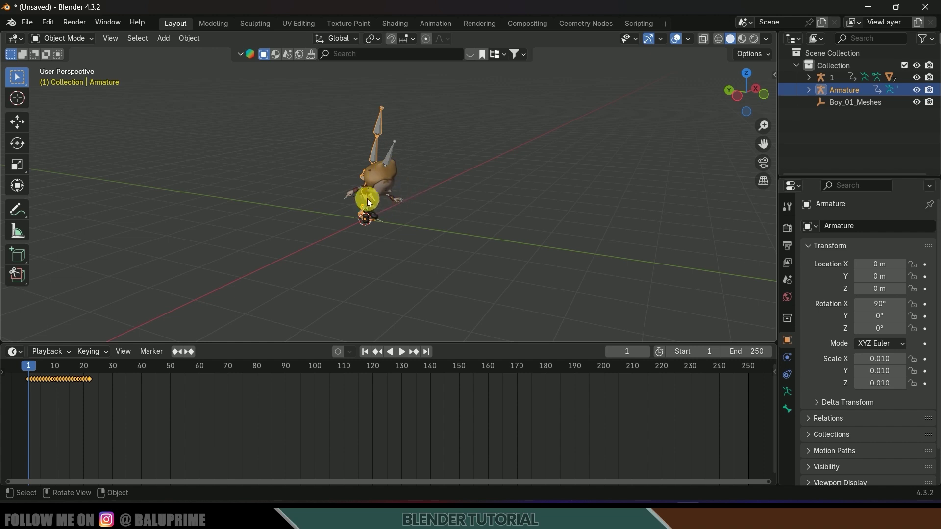
- Play the running animation from the first frame to preview it, stopping at frame 45
key("space")
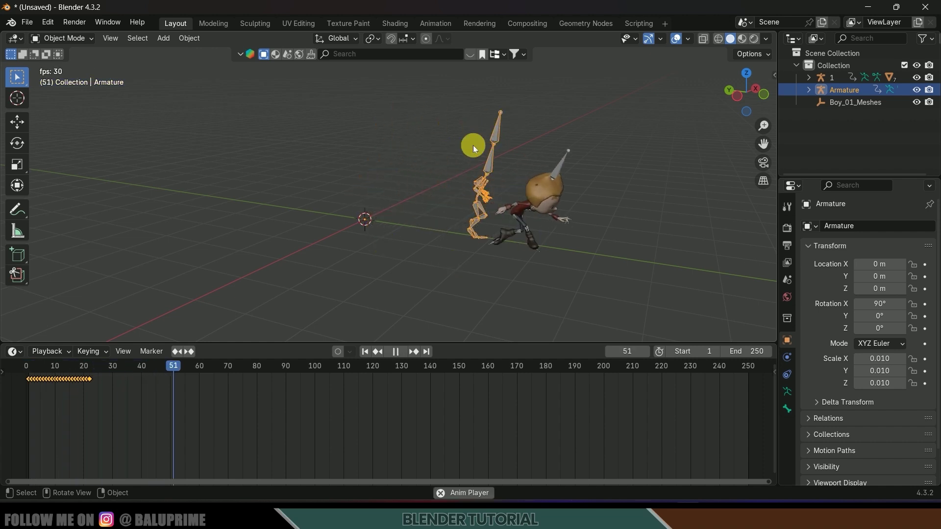
key("space")
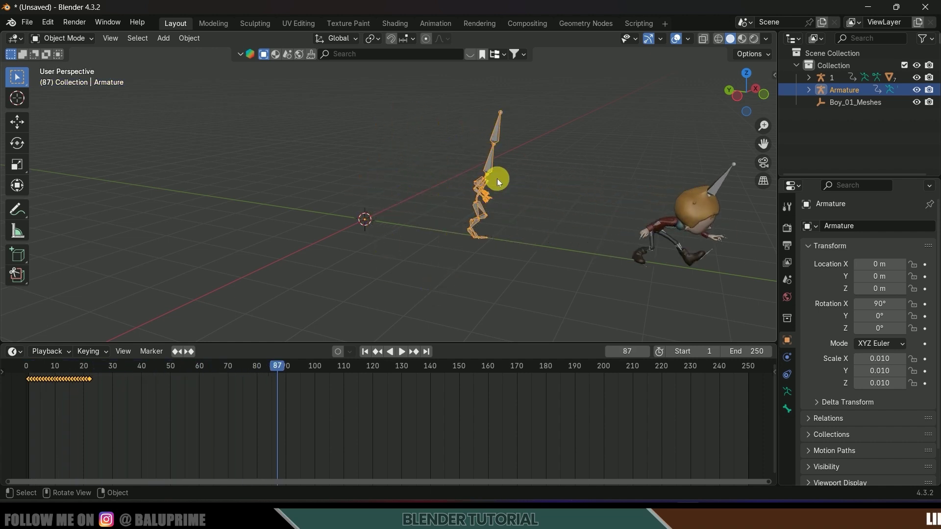
left_click(365, 351)
key("space")
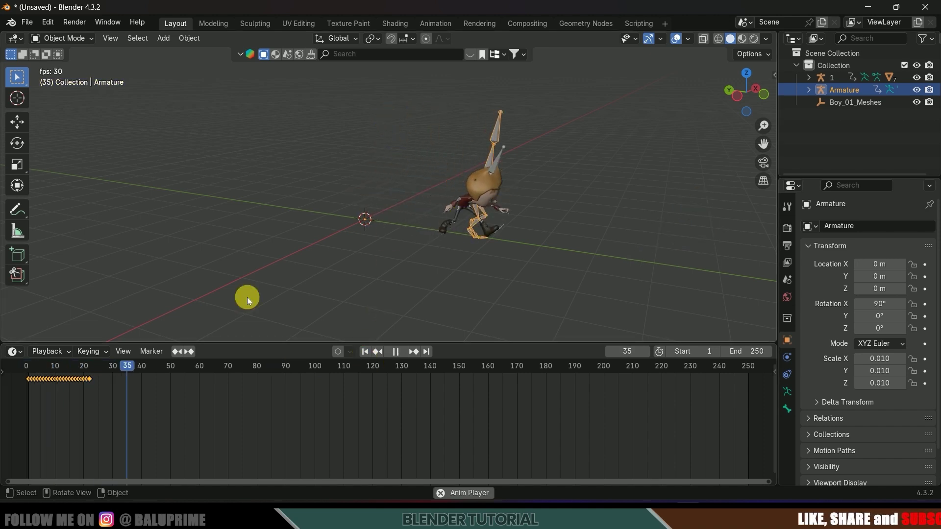
key("space")
- Select all the run's keyframes, apply Make Cyclic via Shift+E, and replay the loop from frame 1
left_click(237, 401)
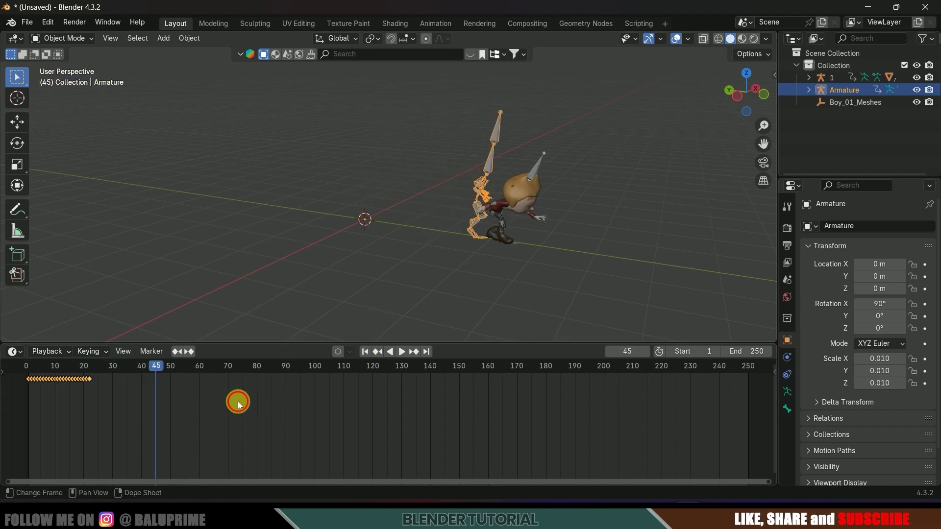
key("a")
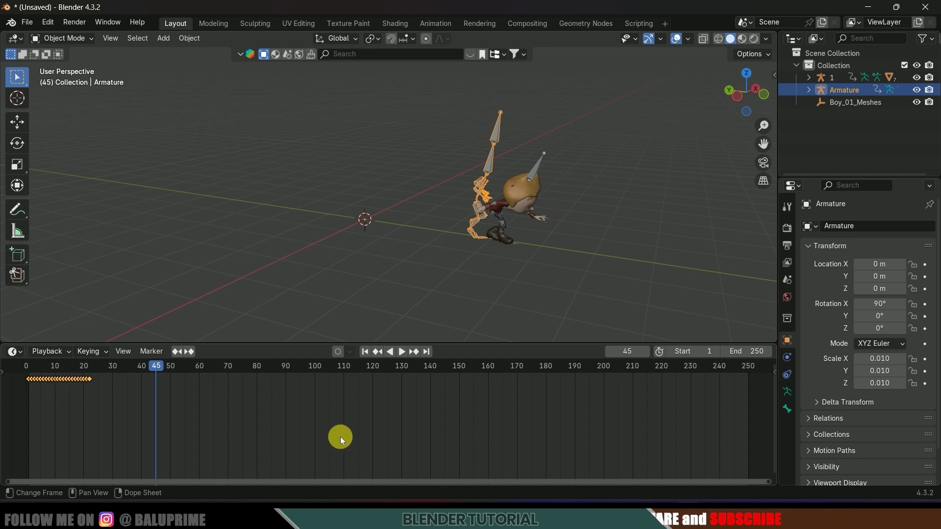
key("shift+e")
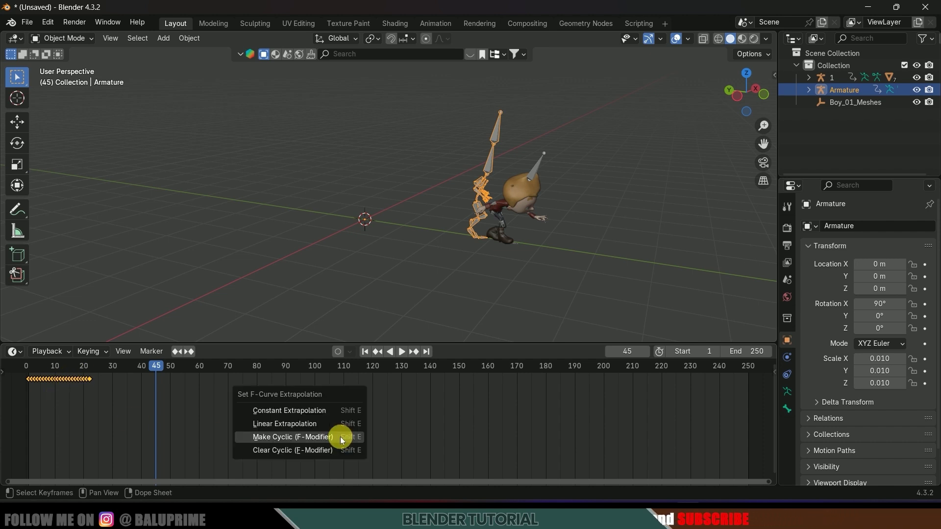
left_click(274, 437)
key("space")
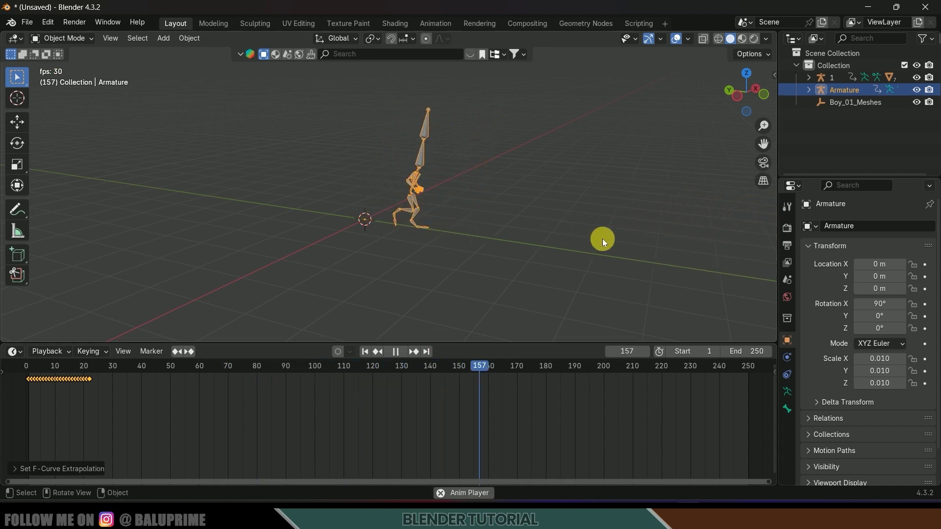
key("space")
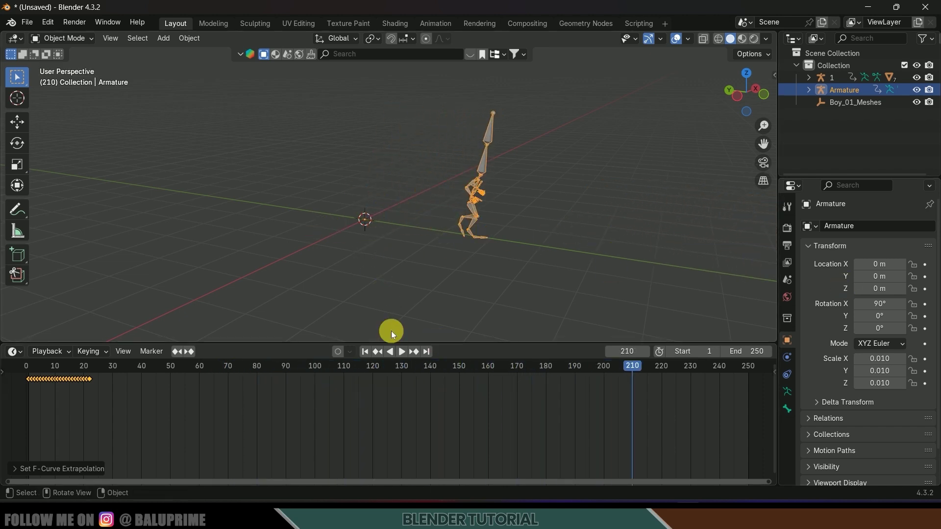
left_click(365, 353)
left_click(15, 351)
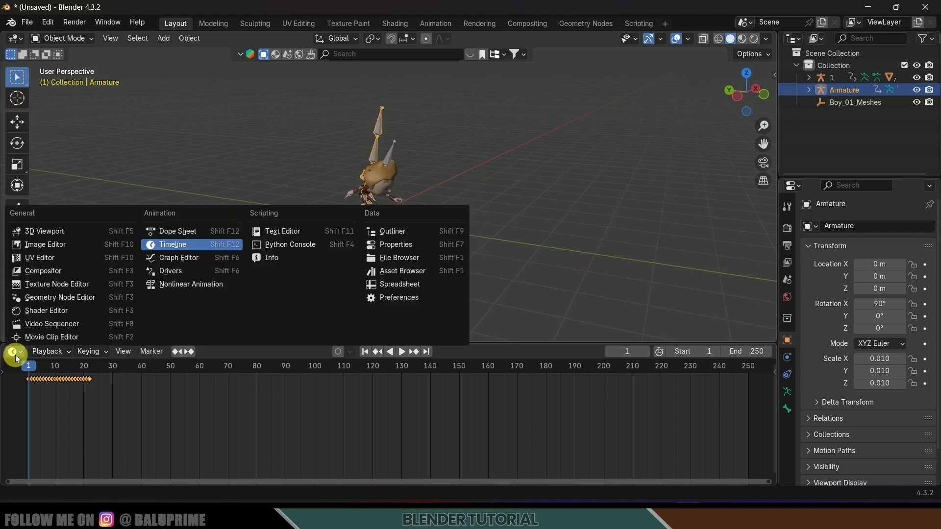
- In the Graph Editor, set the green curve's Cycles modifier After Mode to Repeat with Offset
left_click(187, 257)
left_click_drag(391, 345, 388, 263)
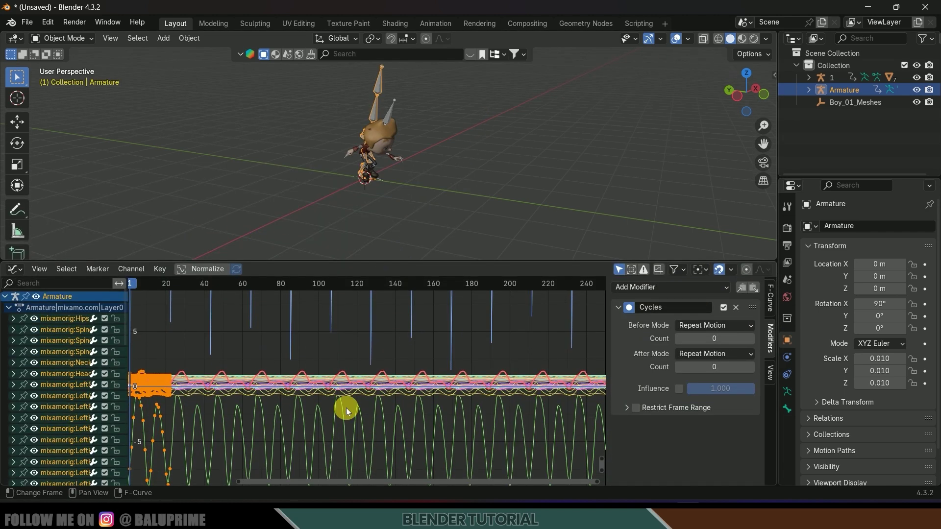
left_click(287, 409)
key("b")
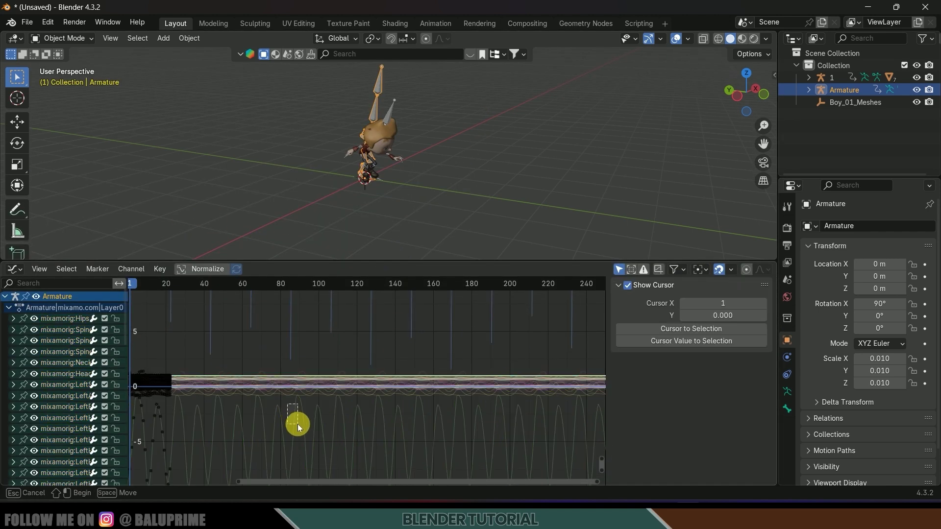
left_click_drag(298, 425, 297, 419)
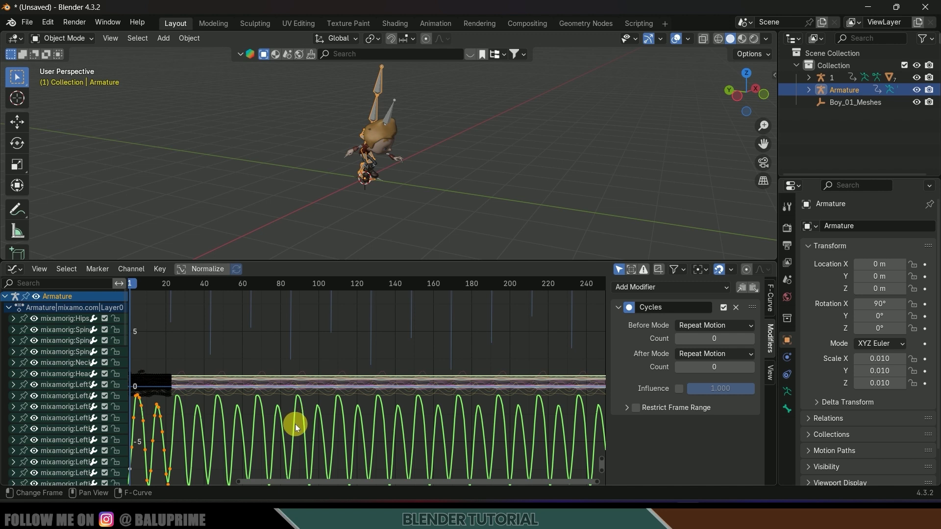
left_click(769, 339)
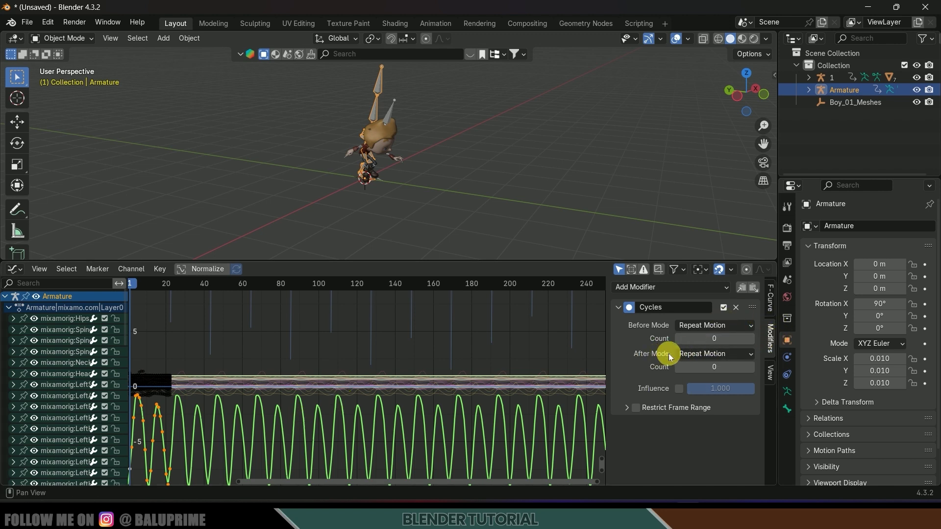
left_click(696, 354)
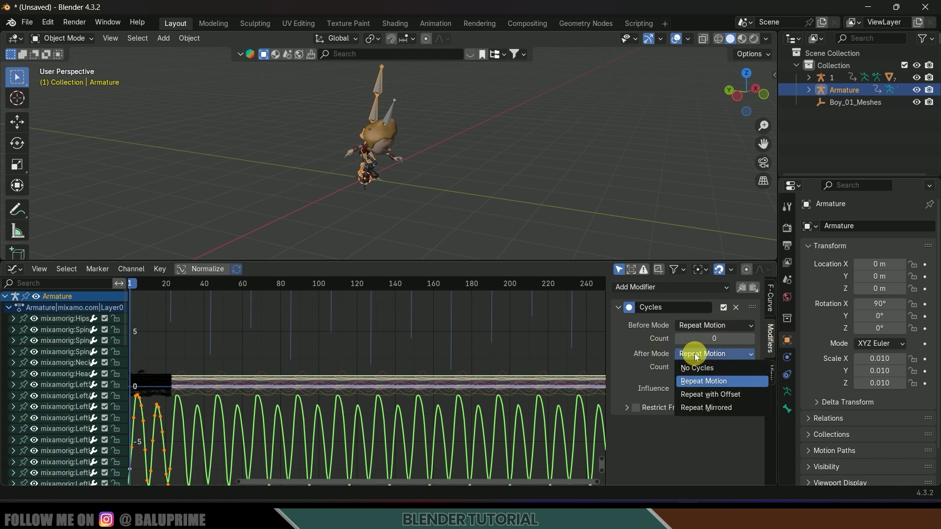
left_click(715, 394)
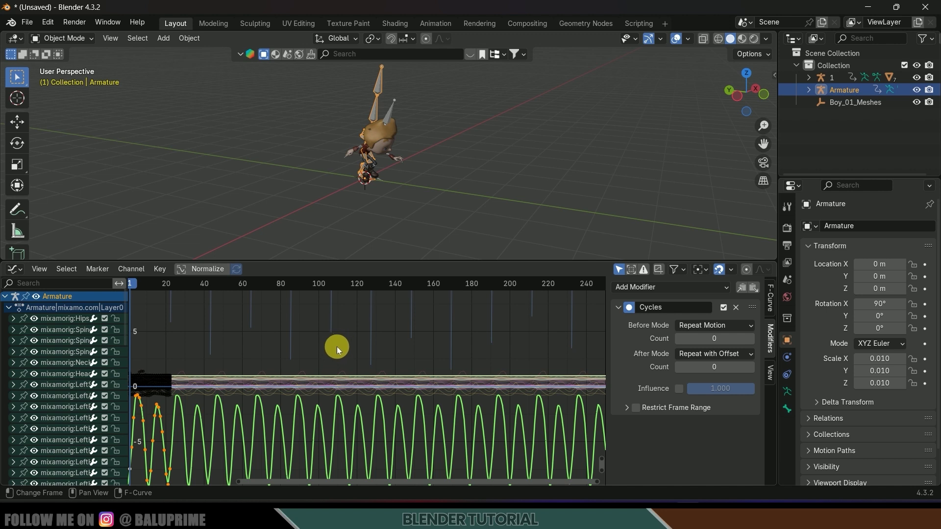
- Paste the Cycles modifier onto all curves and play back to confirm the runner travels forward
key("a")
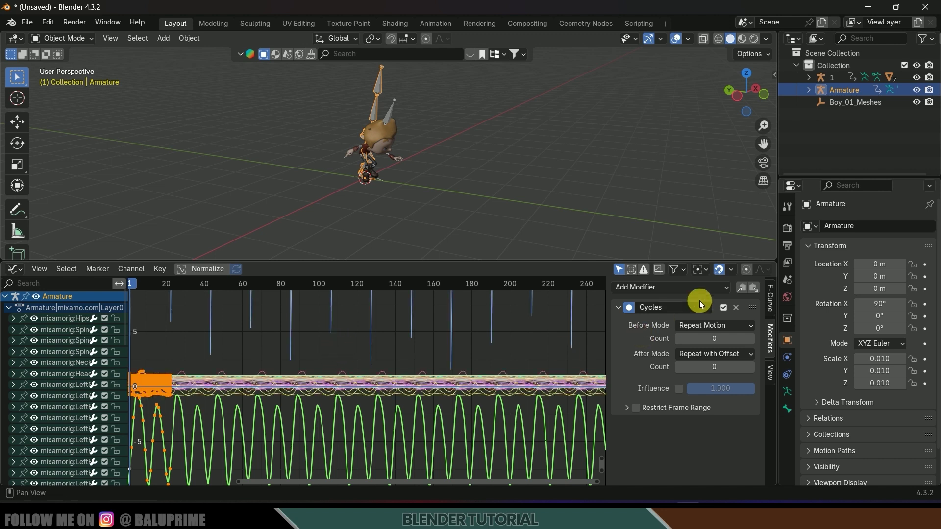
left_click(751, 291)
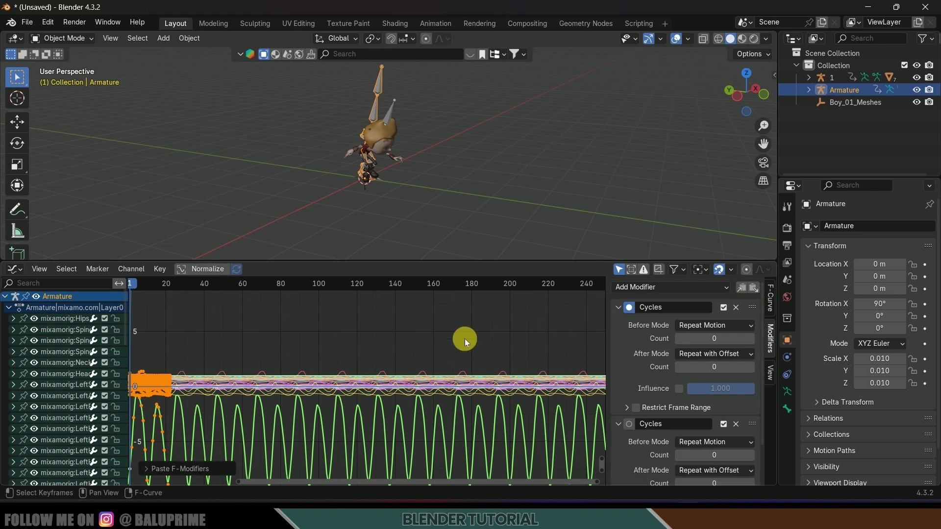
key("space")
scroll(560, 160, "down", 5)
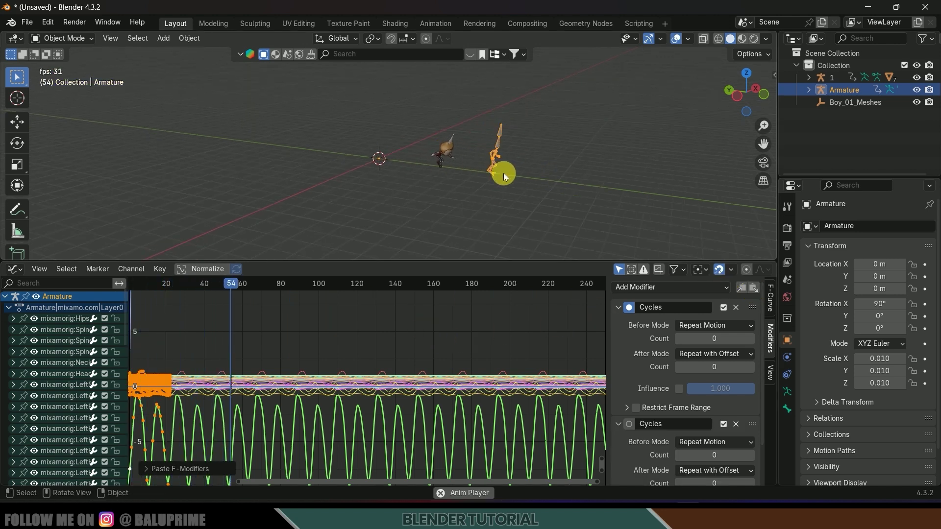
key("space")
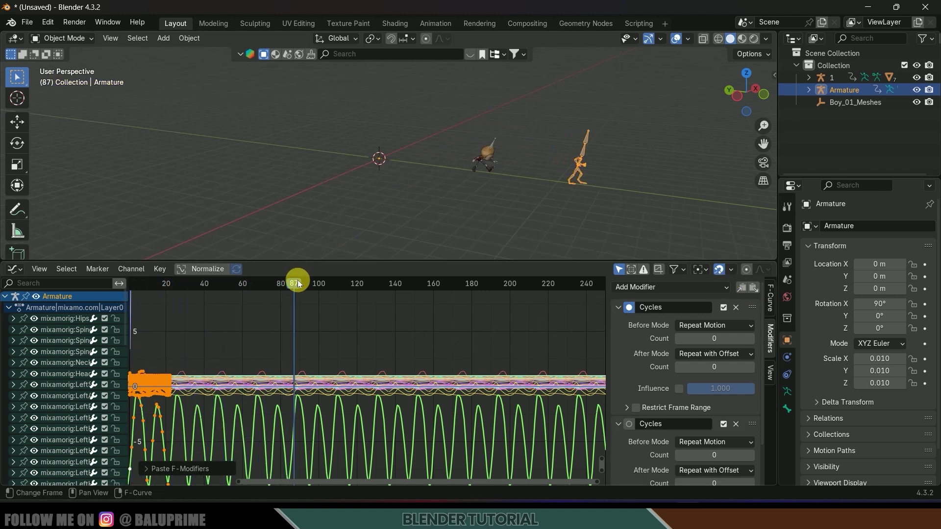
left_click_drag(260, 281, 253, 284)
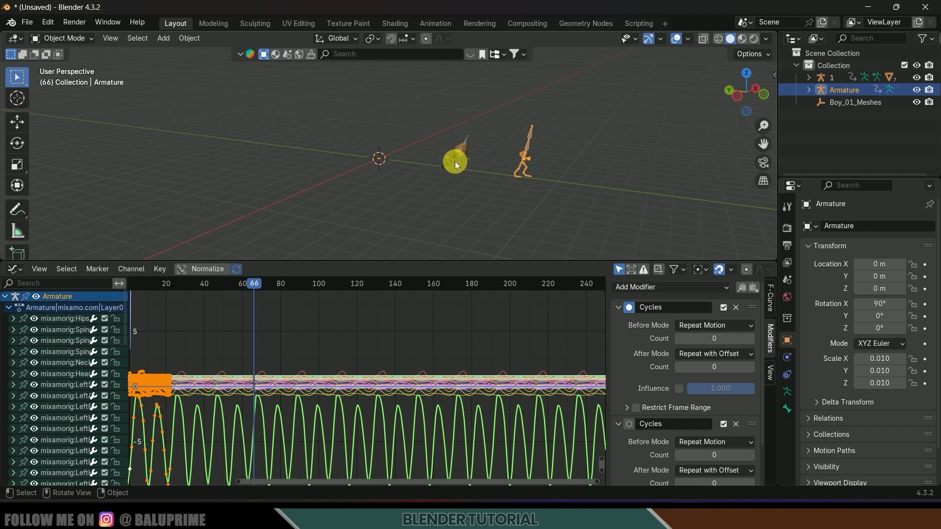
key("space")
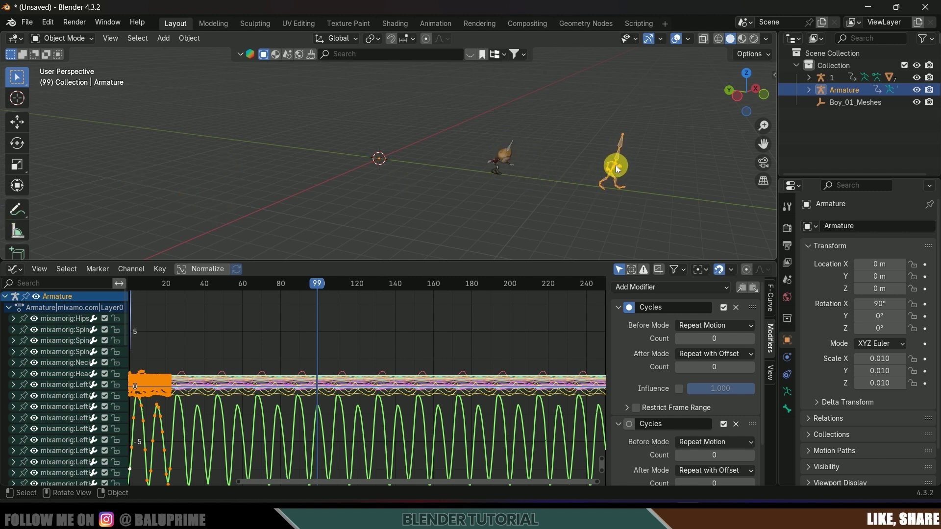
left_click(14, 270)
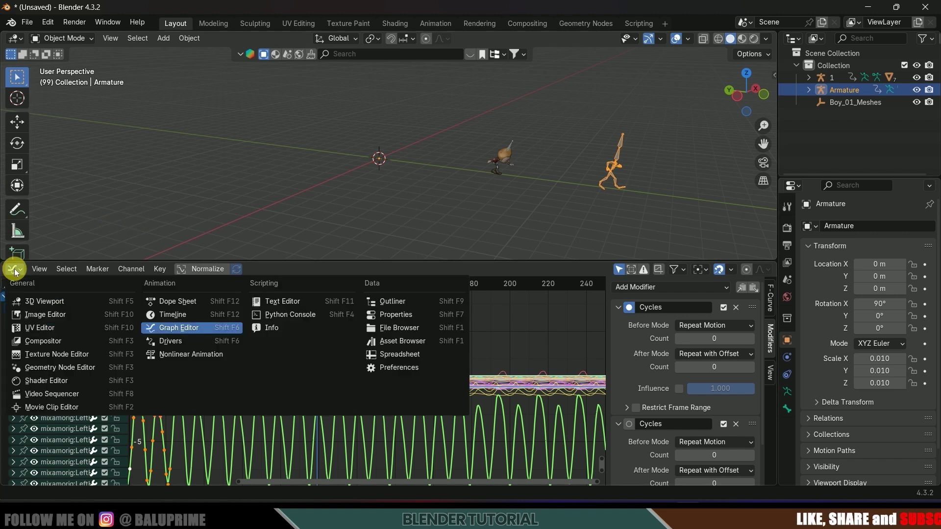
- Show the running action in the Action Editor and rename both the action and its armature to '2'
left_click(166, 303)
left_click_drag(307, 262, 235, 300)
left_click(99, 305)
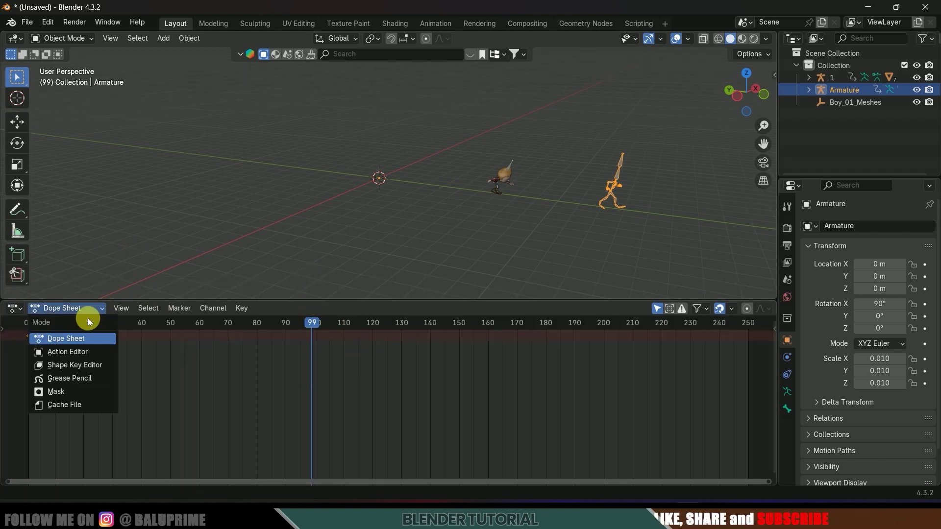
left_click(69, 351)
double_click(433, 309)
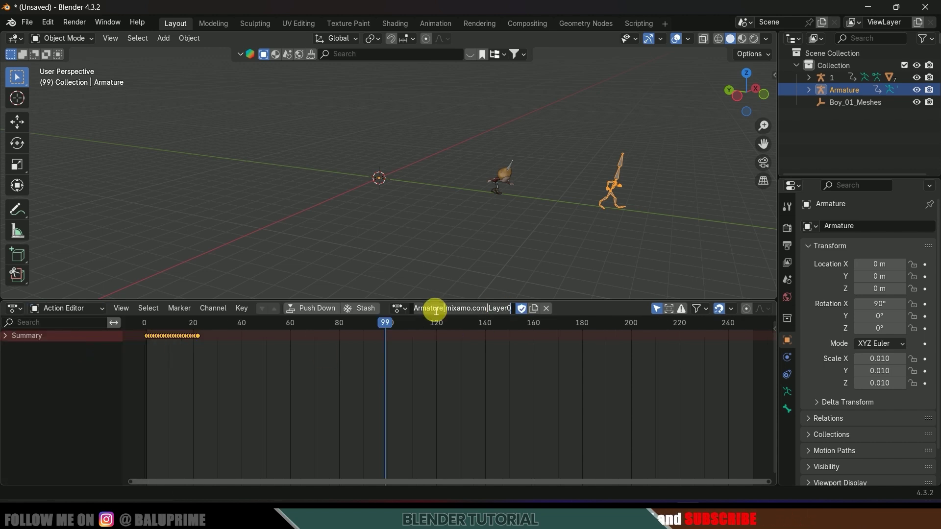
type("2")
key("Return")
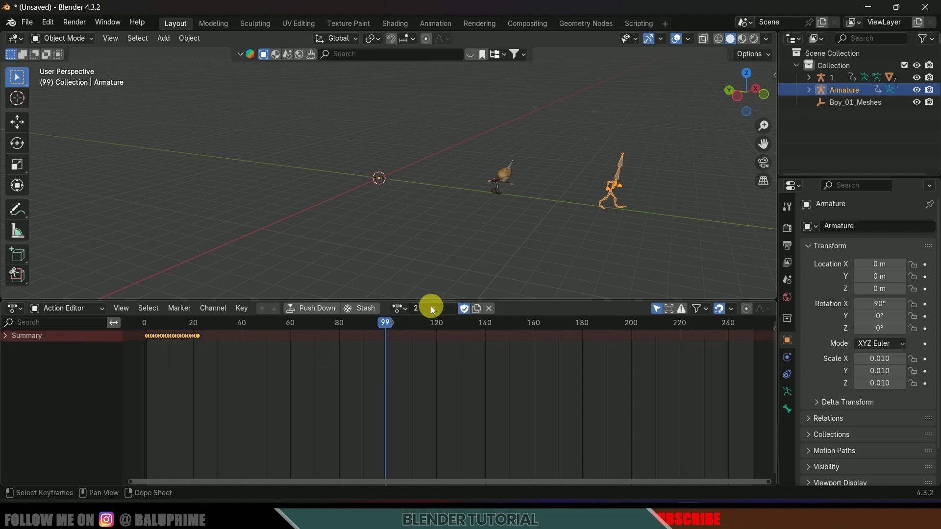
double_click(844, 90)
type("2")
key("Return")
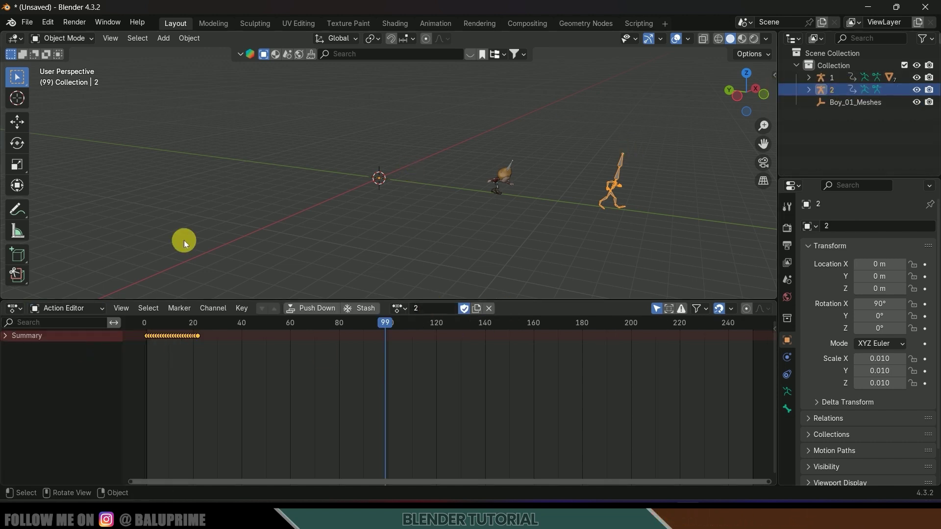
- Split the action editor and make the lower half an enlarged Nonlinear Animation editor
left_click_drag(4, 312, 15, 410)
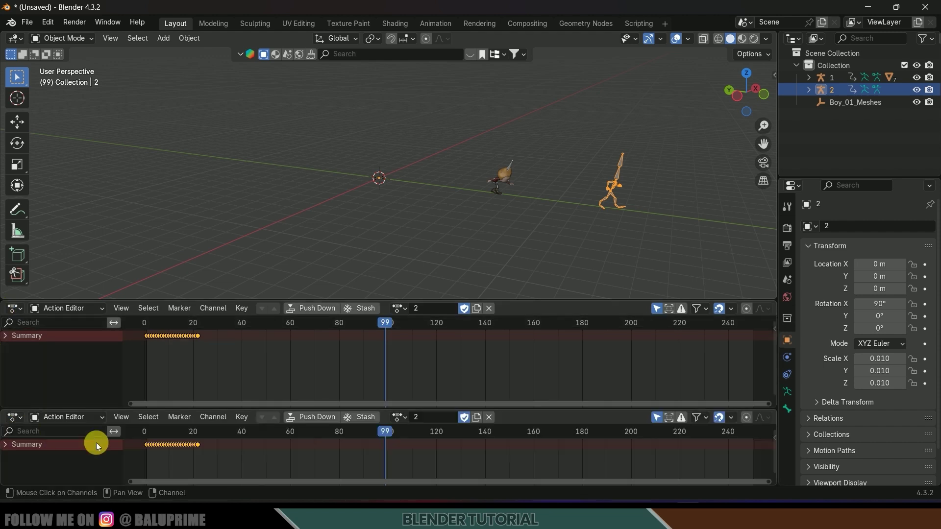
left_click(20, 417)
left_click(183, 350)
left_click_drag(412, 407, 409, 365)
- Hide armature 2, assign action '2' to armature 1, and push it down as an NLA strip
left_click_drag(503, 300, 512, 244)
middle_click_drag(548, 199, 369, 177, "shift")
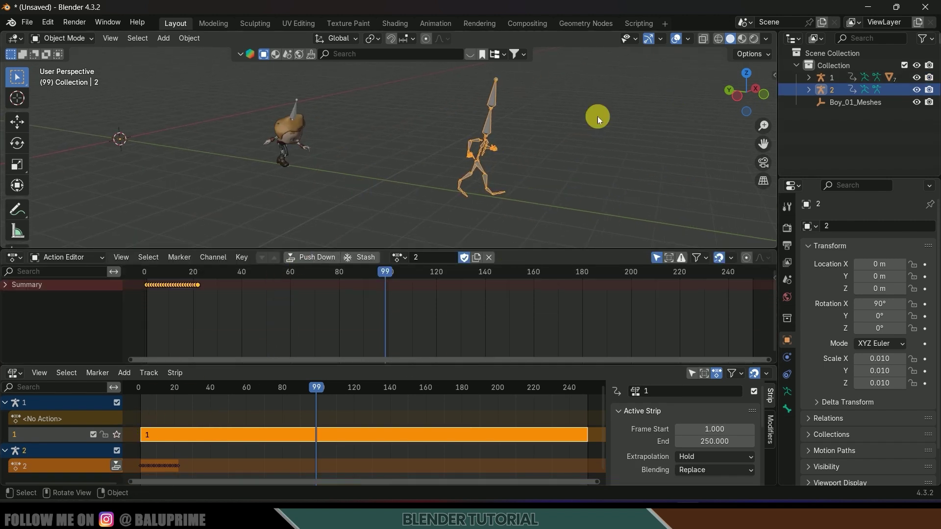
left_click(916, 89)
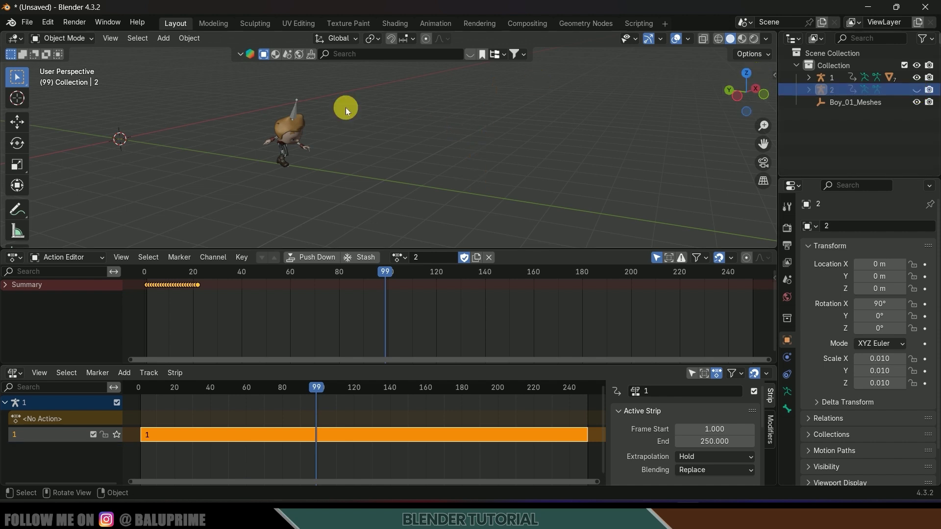
left_click(298, 103)
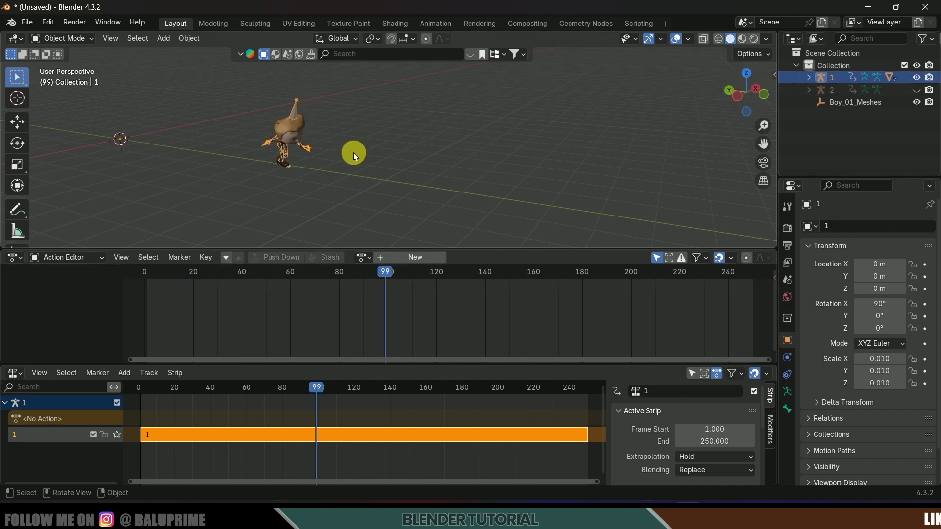
left_click(364, 257)
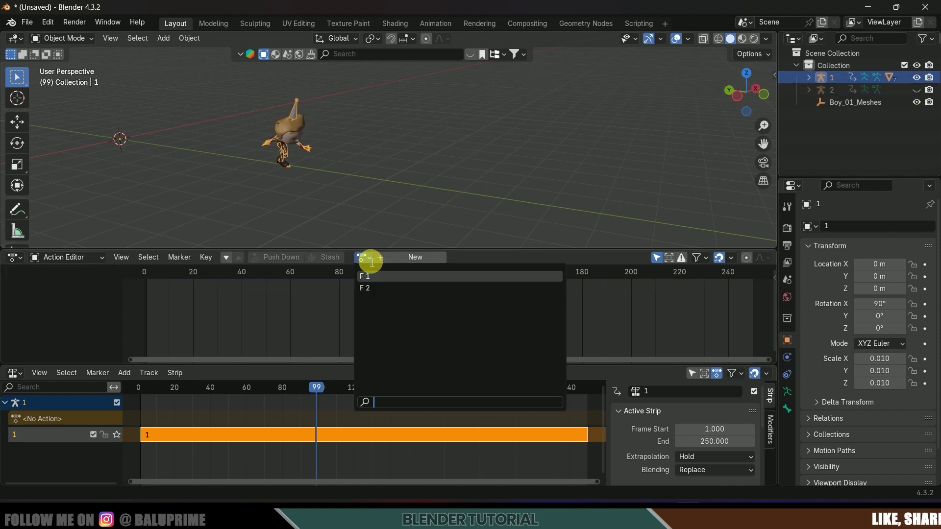
left_click(382, 290)
left_click(295, 387)
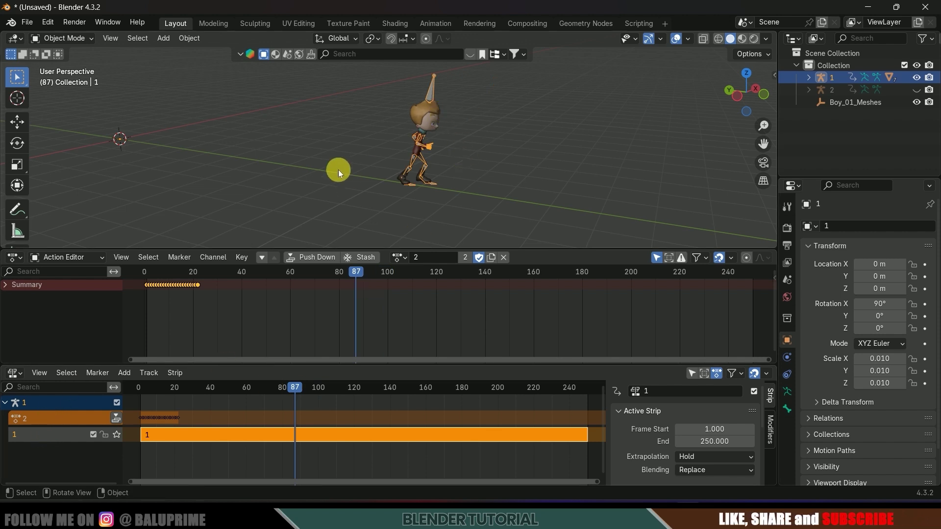
left_click(311, 257)
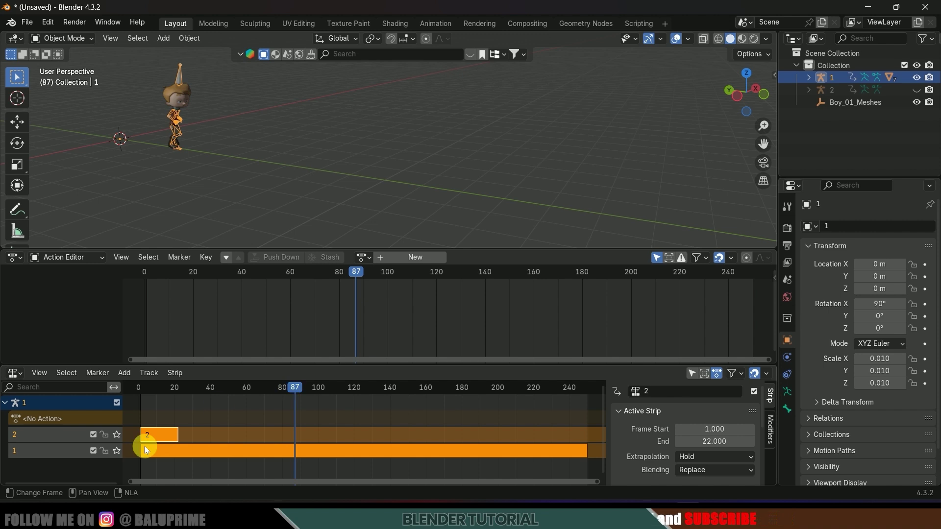
- Select strip 2 and scrub the timeline with track 2 muted, then unmuted, to compare motion
left_click(158, 434)
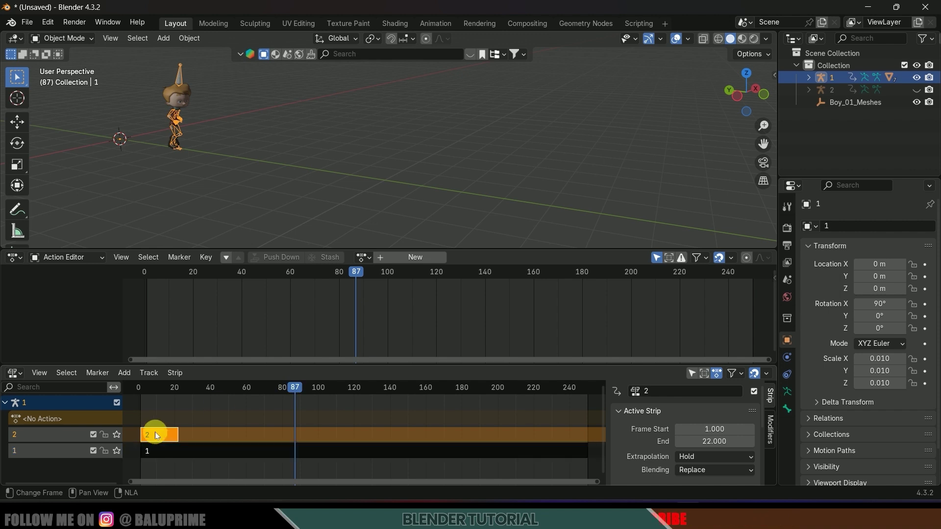
left_click(93, 435)
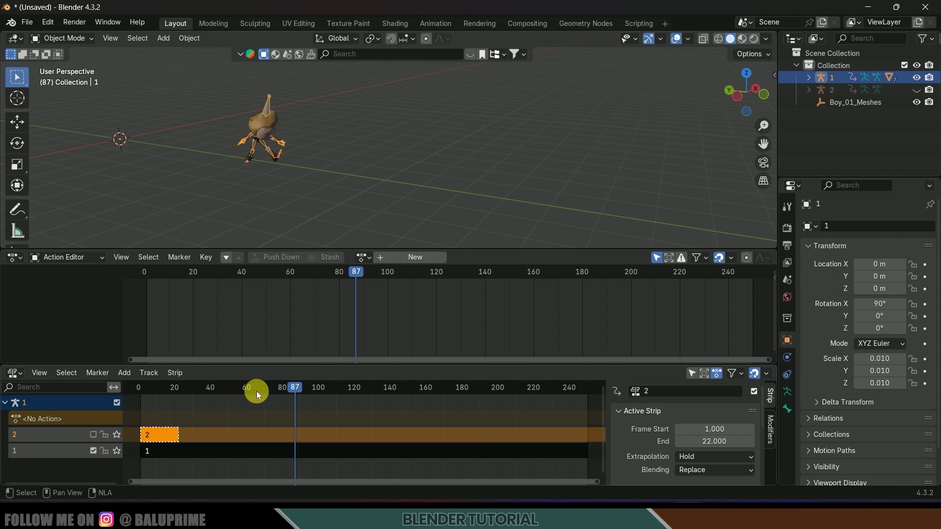
mouse_move(289, 389)
left_mouse_down()
mouse_move(209, 388)
mouse_move(378, 401)
mouse_move(297, 406)
left_mouse_up()
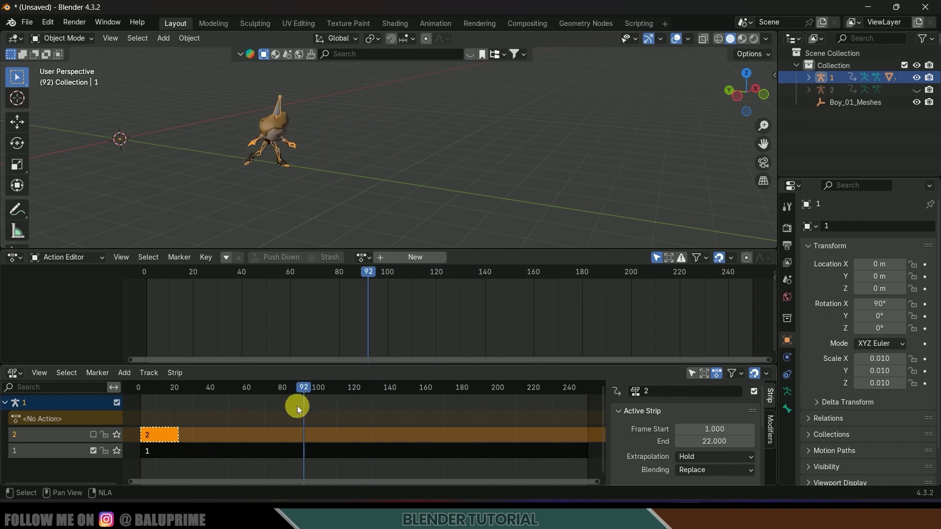
left_click(93, 435)
left_click_drag(307, 389, 164, 397)
- Set strip 2's end frame to 250 and scrub through the lengthened strip
left_click(724, 442)
type("250")
key("Return")
left_click_drag(164, 387, 218, 389)
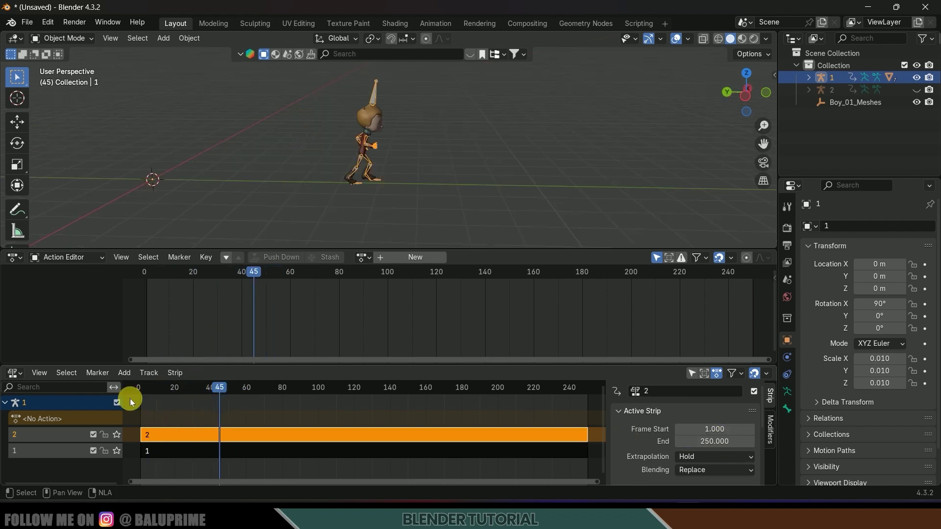
- Toggle track 2's mute while scrubbing around frames 43–60 to compare the poses
left_click(94, 440)
left_click(214, 389)
left_click(93, 435)
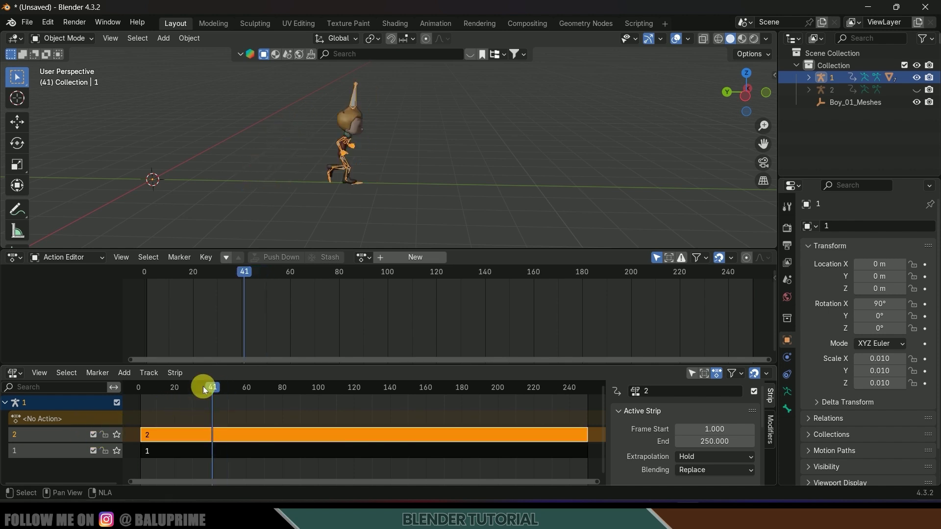
left_click(239, 388)
left_click_drag(242, 392, 216, 389)
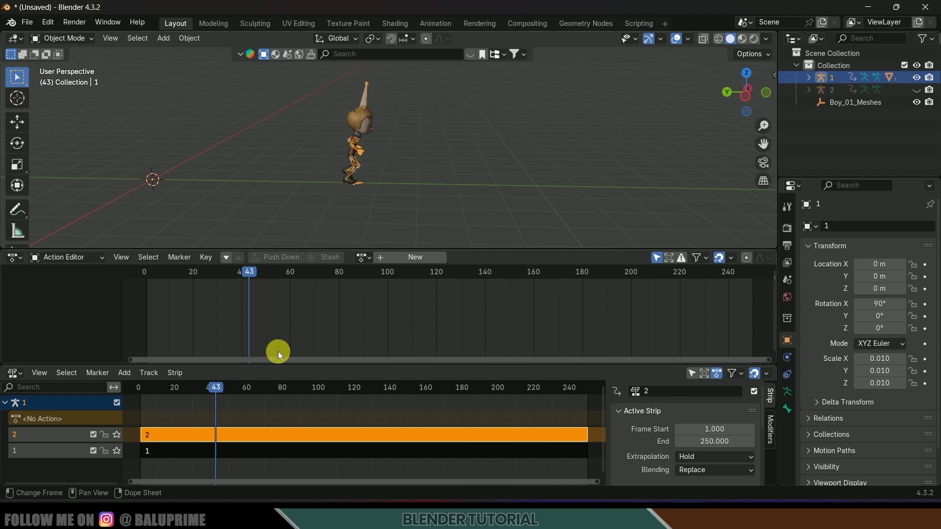
left_click_drag(220, 384, 247, 399)
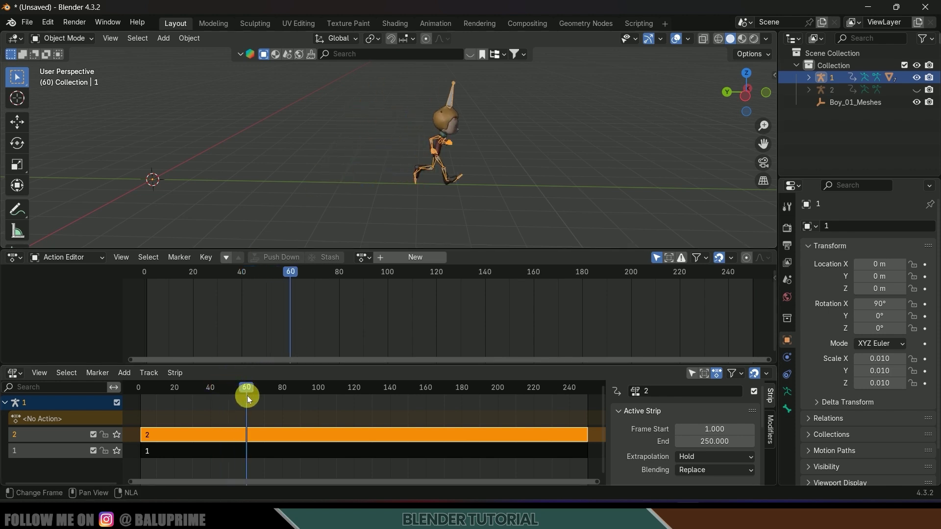
left_click(93, 435)
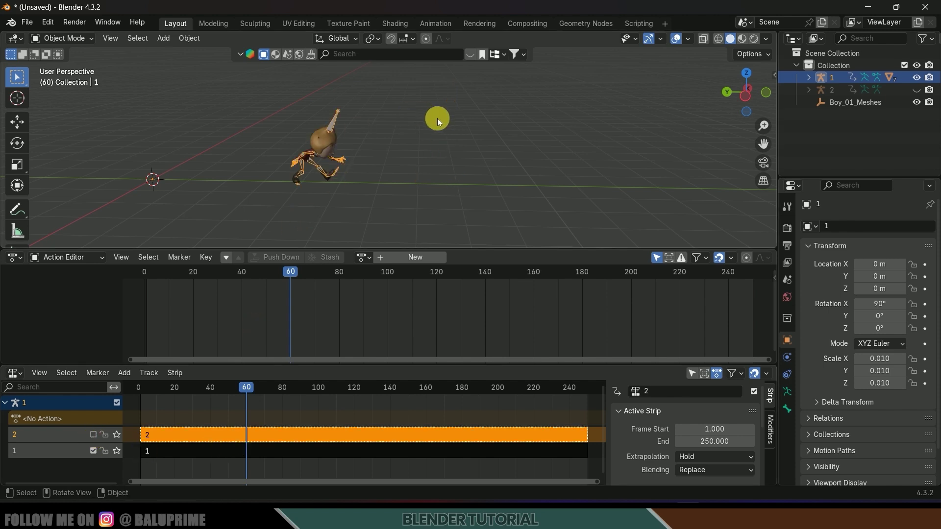
left_click(93, 436)
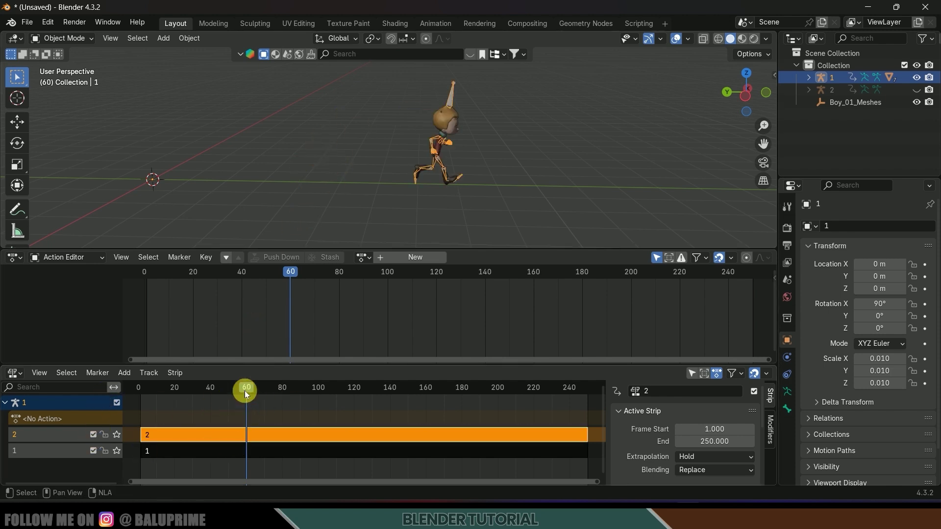
- Split walk strip 1 at frame 60 and delete the piece after it
left_click(232, 450)
right_click(232, 450)
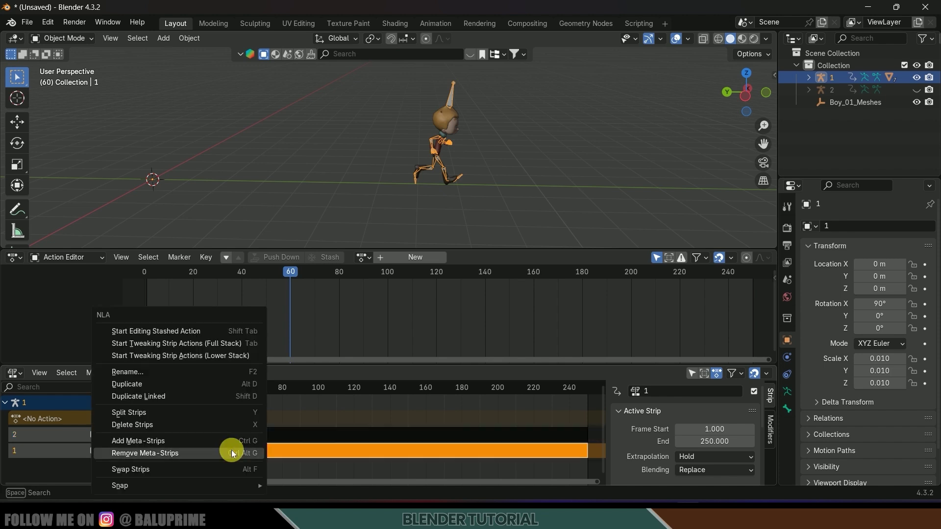
left_click(140, 413)
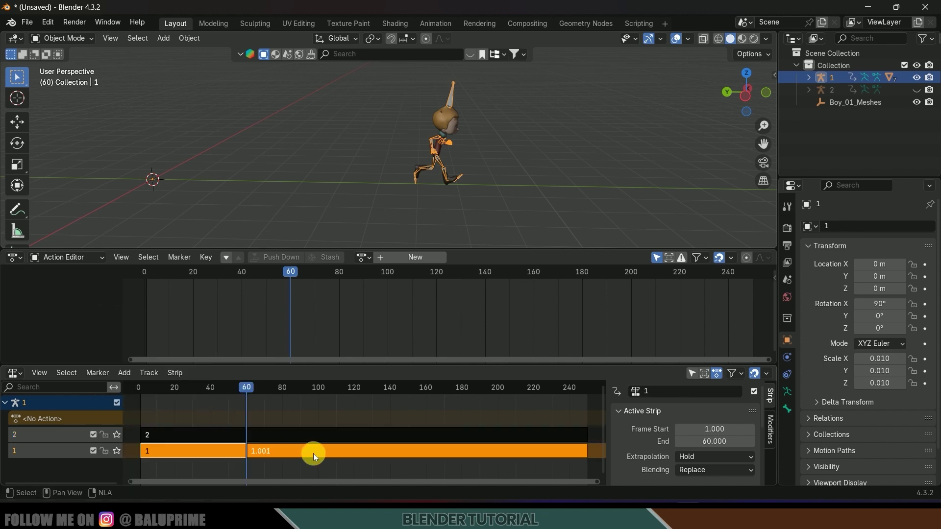
left_click(291, 453)
key("x")
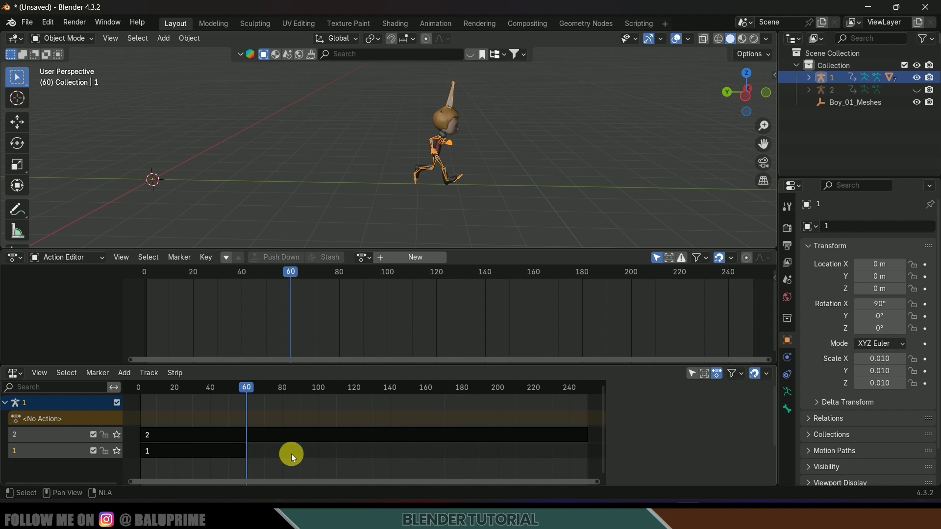
left_click(279, 435)
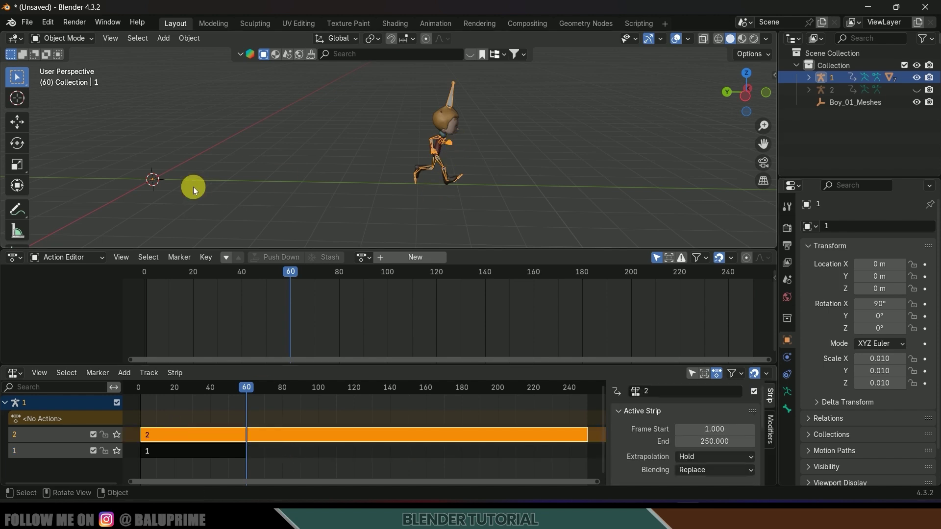
left_click(217, 451)
- With track 2 muted, draw an annotation marking the character's ground position at frame 60, then unmute
left_click(93, 434)
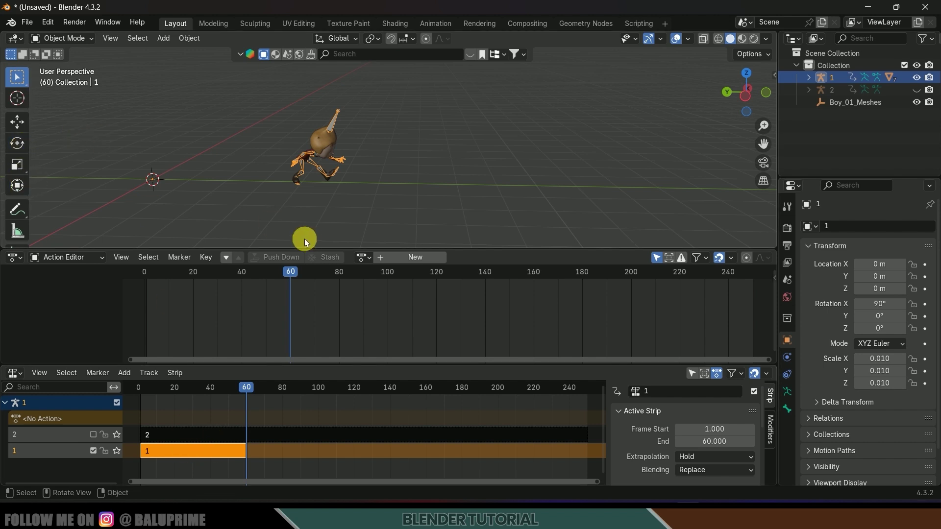
left_click(17, 209)
left_click_drag(309, 187, 296, 216)
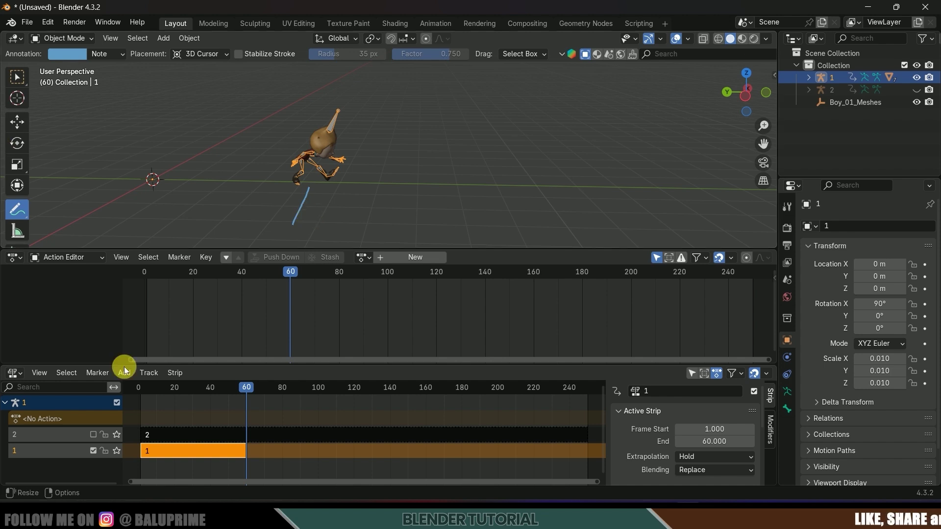
left_click(93, 434)
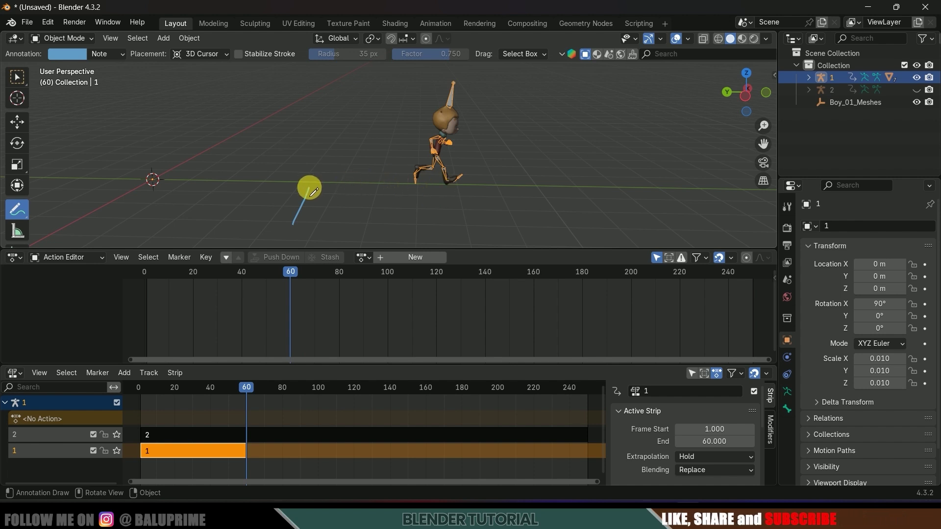
left_click(18, 122)
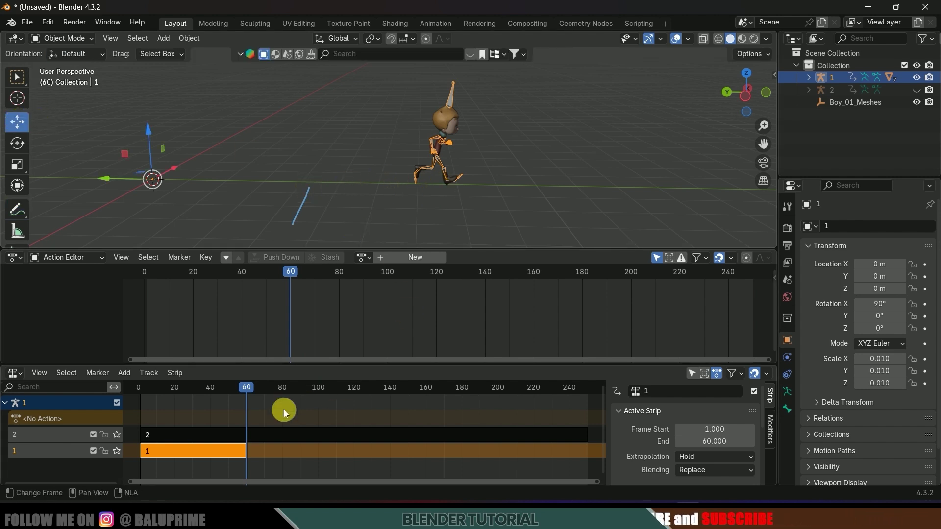
- Move running strip 2 so it starts at frame 24
left_click(254, 435)
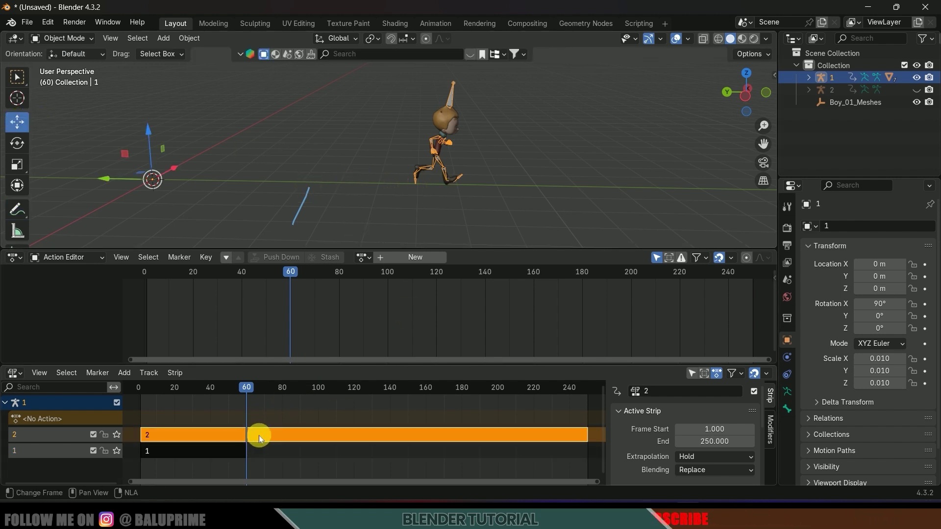
key("g")
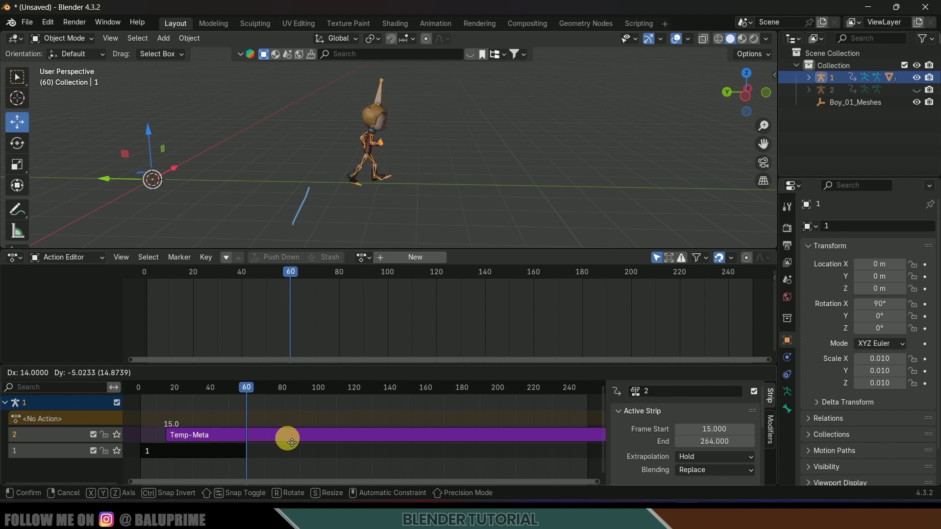
mouse_move(303, 444)
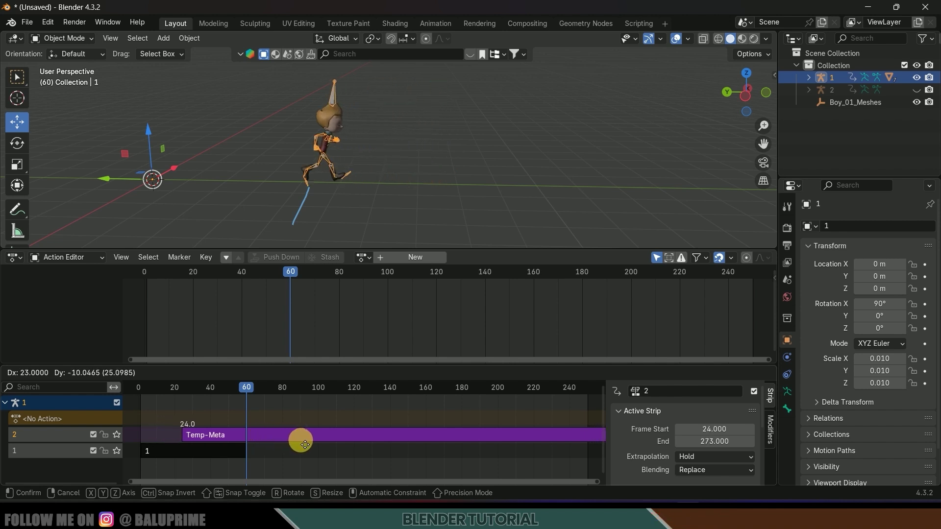
left_click(305, 444)
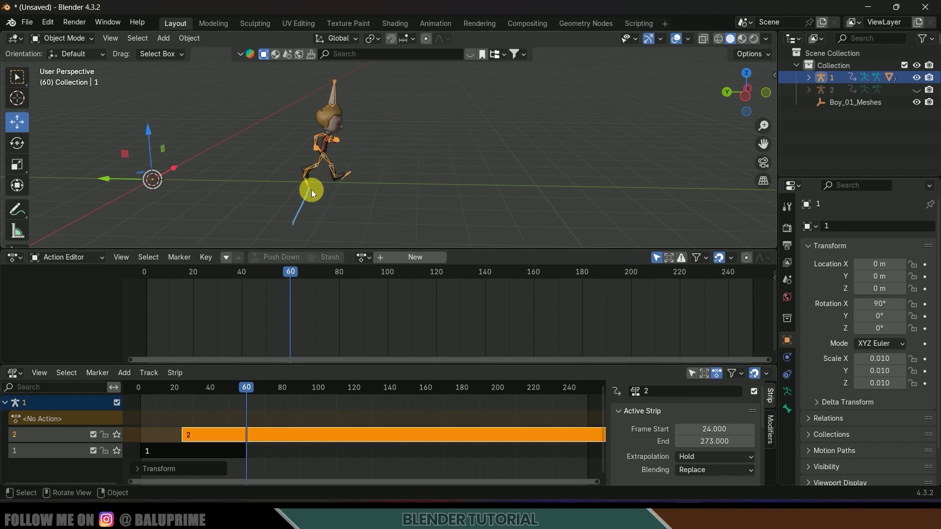
left_click(267, 434)
- Split strip 2 at frame 60, delete the earlier piece, and preview the walk-to-run transition
right_click(266, 435)
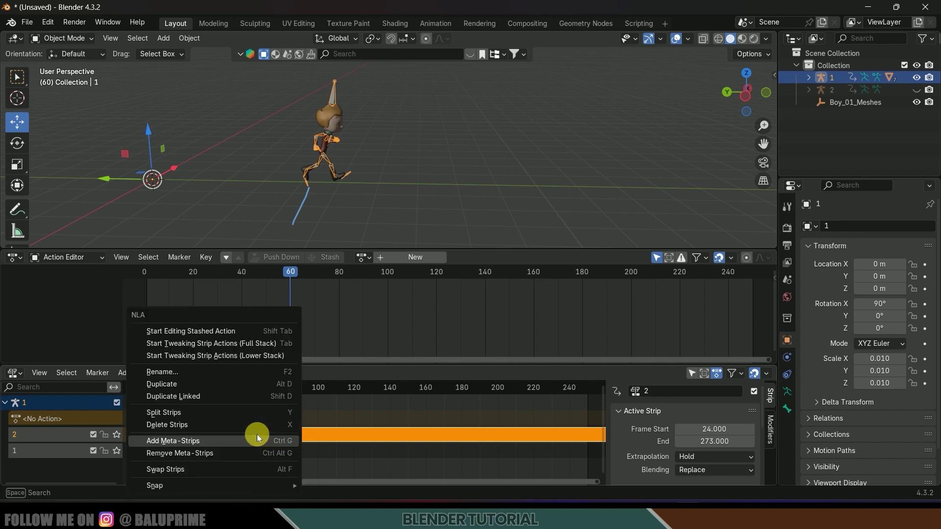
left_click(211, 413)
left_click(214, 437)
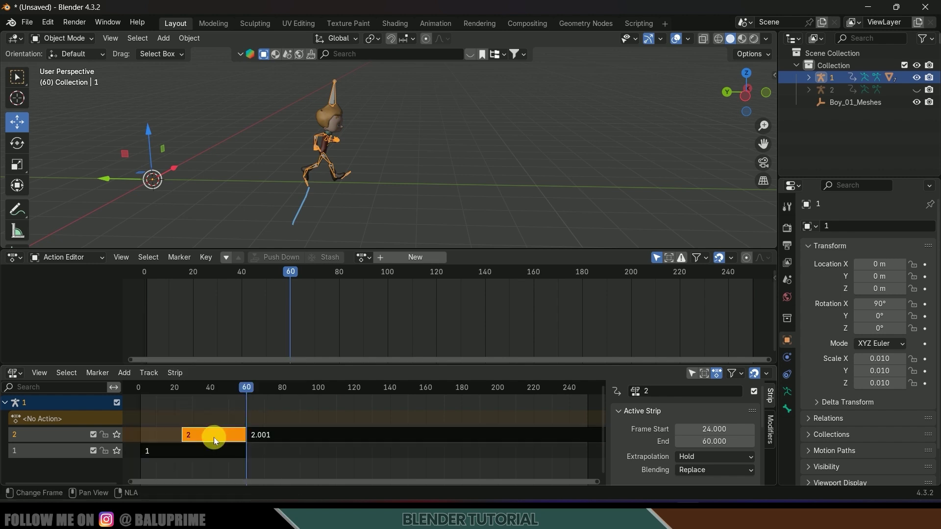
key("x")
left_click_drag(248, 389, 255, 407)
left_click(211, 451)
left_click_drag(196, 387, 218, 400)
left_click(283, 435)
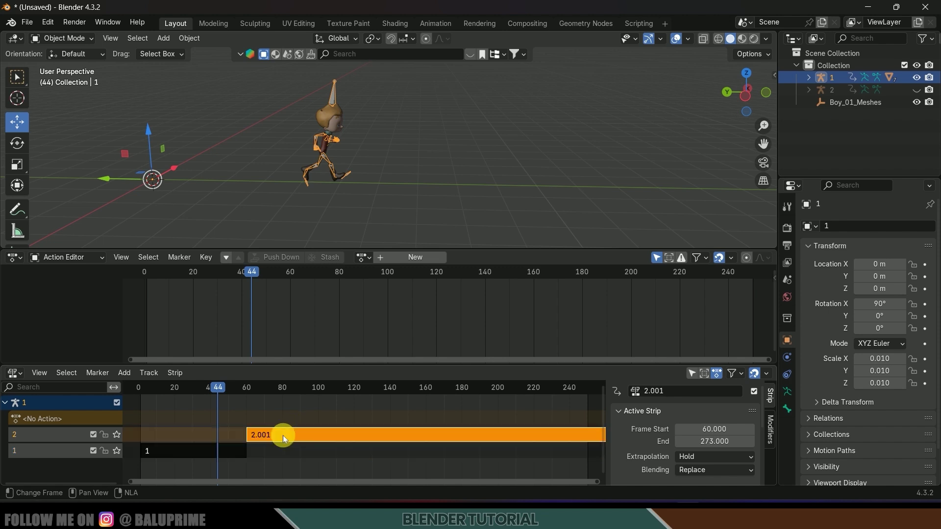
left_click_drag(619, 365, 621, 315)
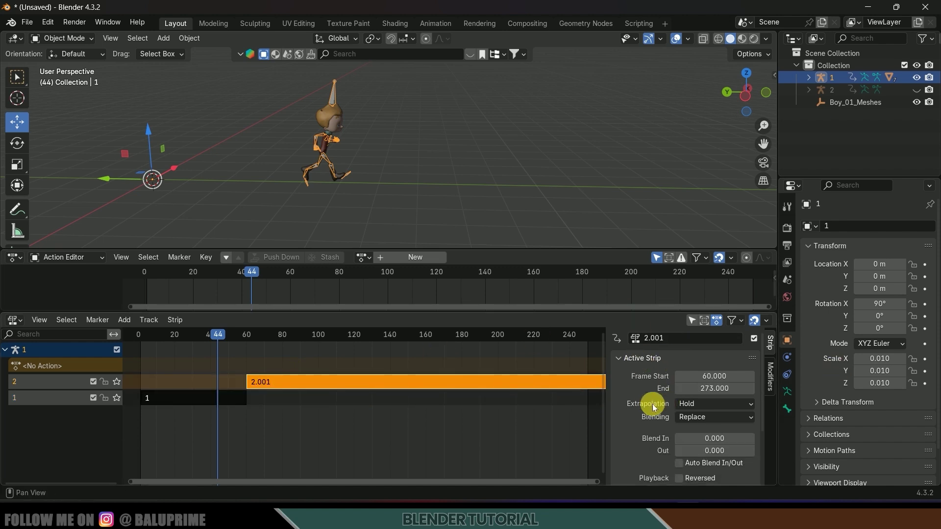
- Set strip 2.001's Extrapolation to Nothing and play from the start to check
left_click(705, 406)
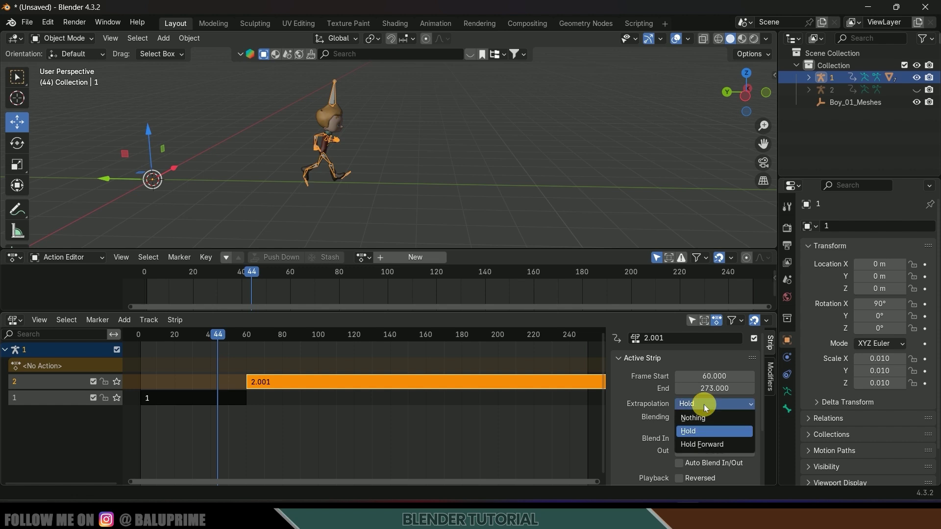
left_click(692, 418)
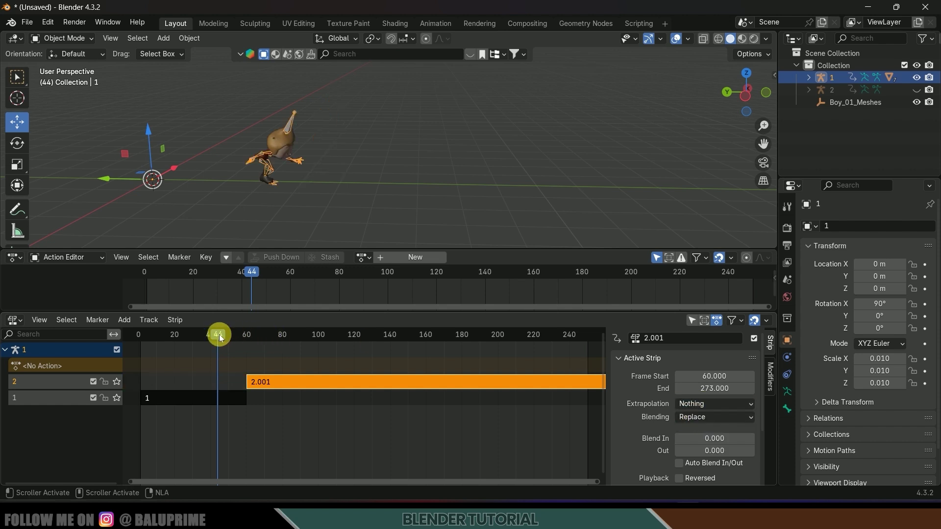
left_click_drag(219, 337, 145, 337)
key("space")
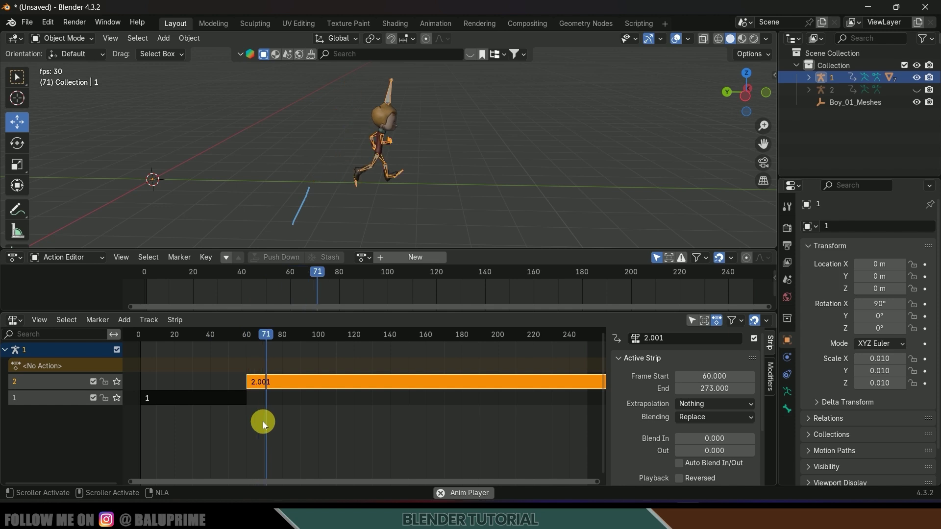
left_click_drag(292, 328, 243, 336)
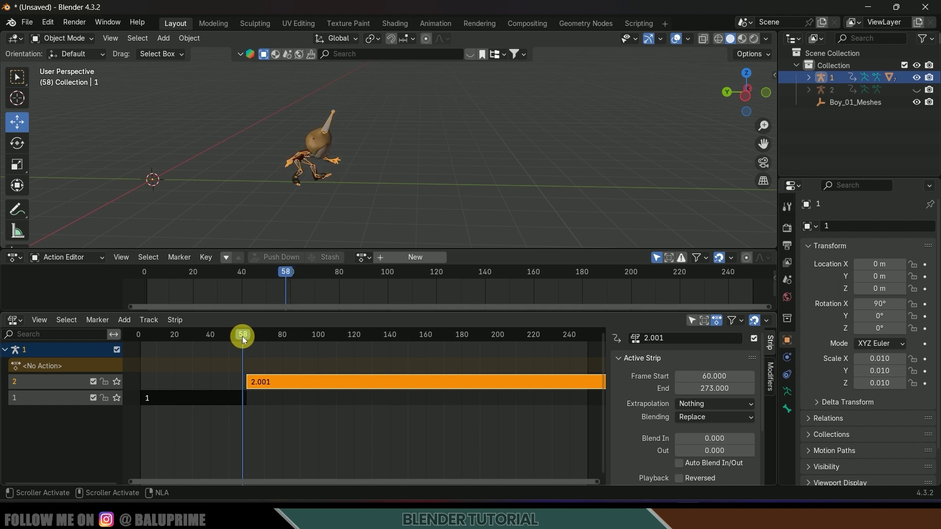
- Move strip 2.001 to start at frame 59, set Blend In to 5.2, and play the transition
left_click_drag(277, 380, 277, 385)
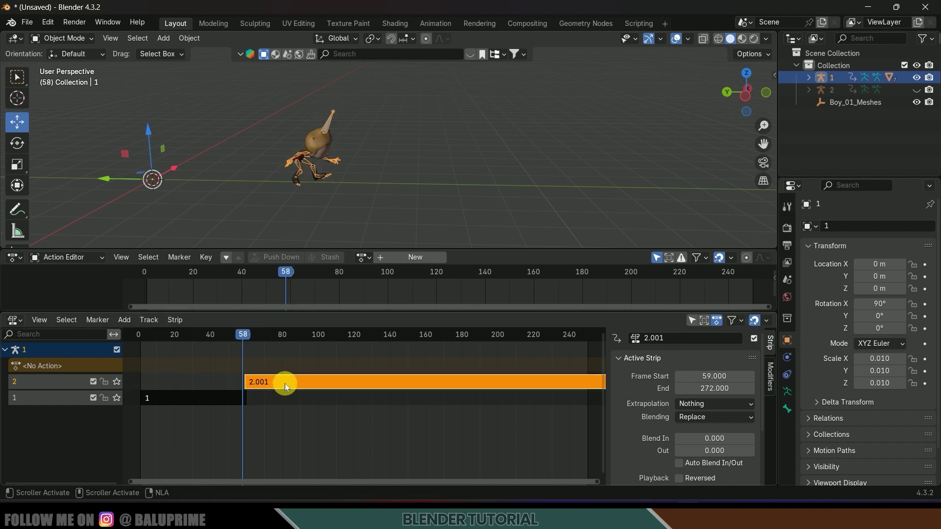
scroll(650, 422, "down", 2)
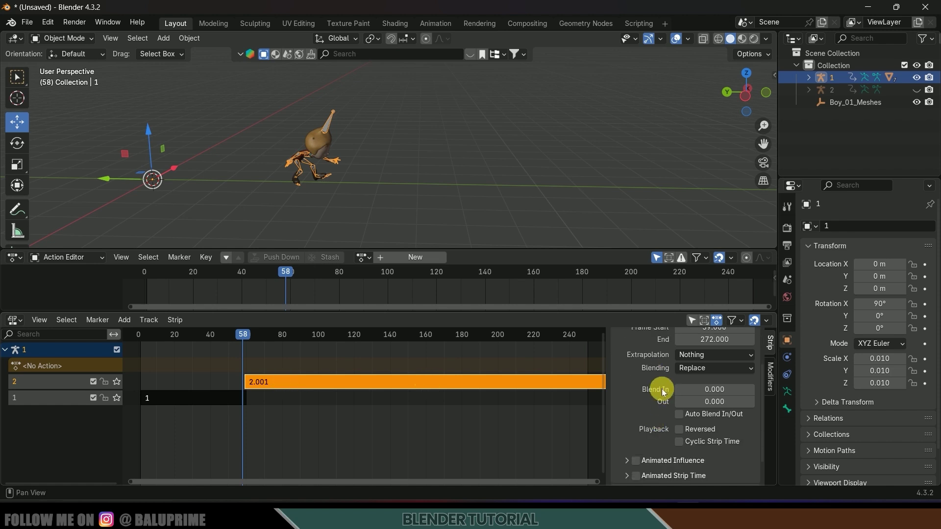
left_click_drag(696, 395, 696, 395)
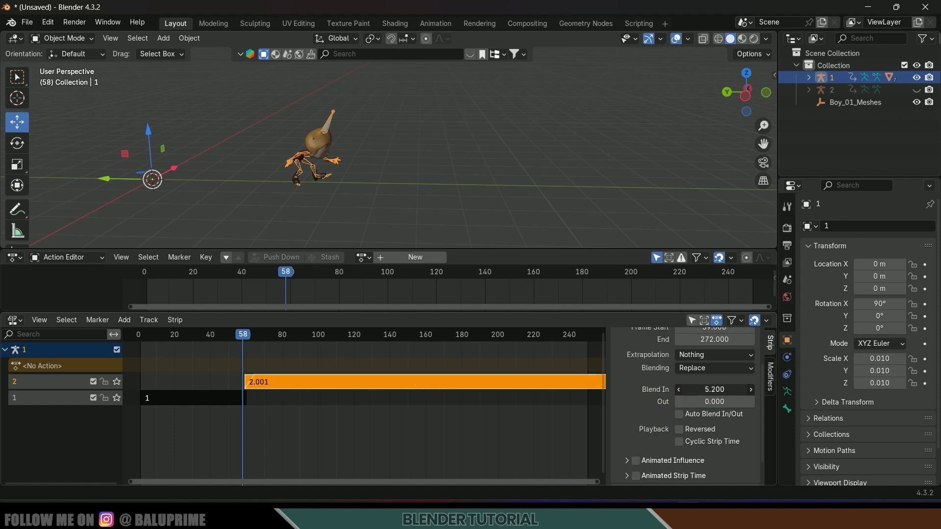
left_click_drag(696, 389, 696, 390)
key("space")
left_click(252, 335)
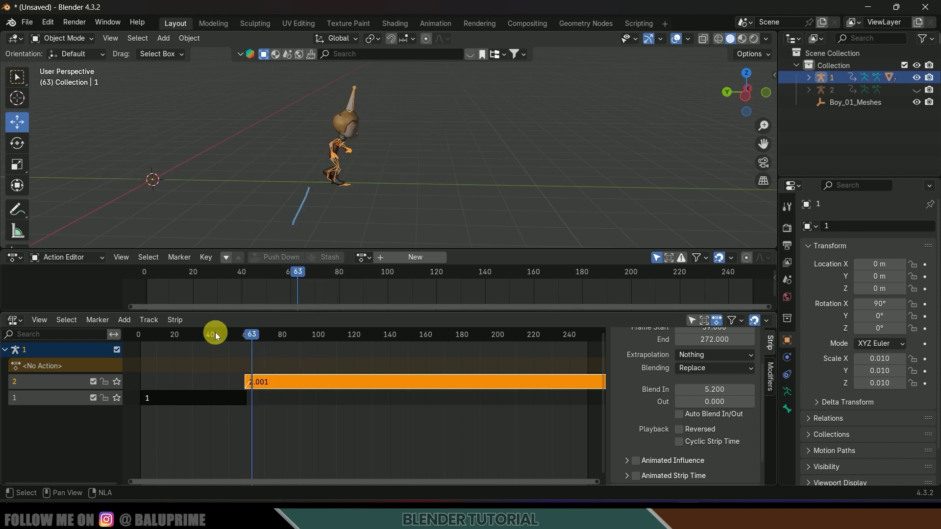
left_click(215, 335)
key("space")
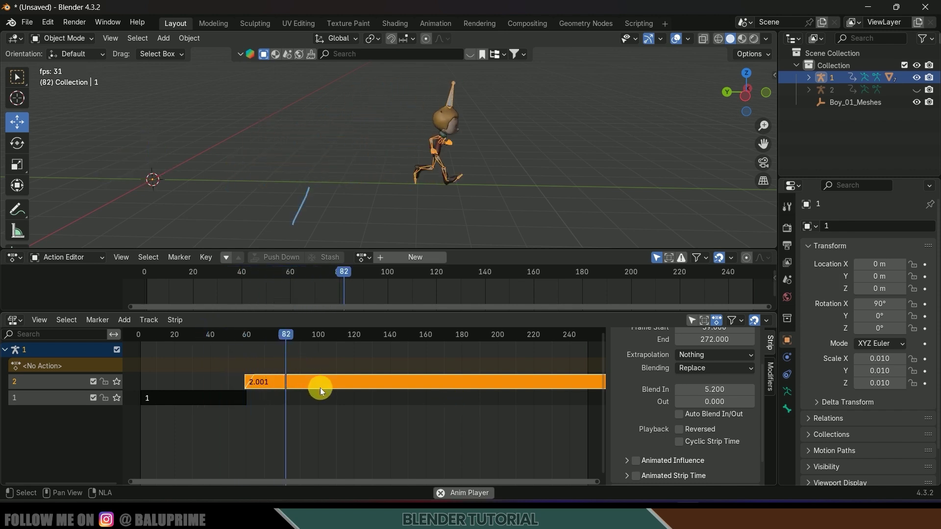
key("space")
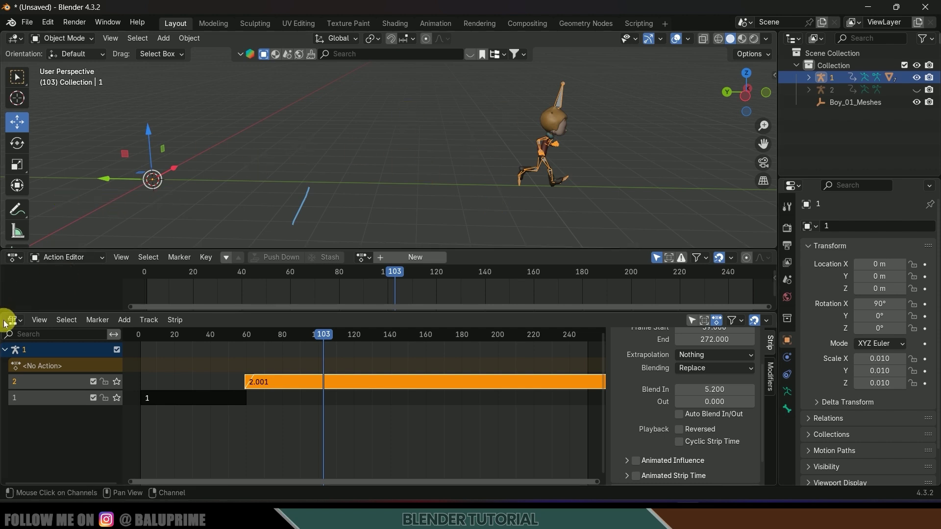
- Merge the two animation areas into a Timeline and enlarge the 3D viewport
left_click_drag(6, 316, 16, 301)
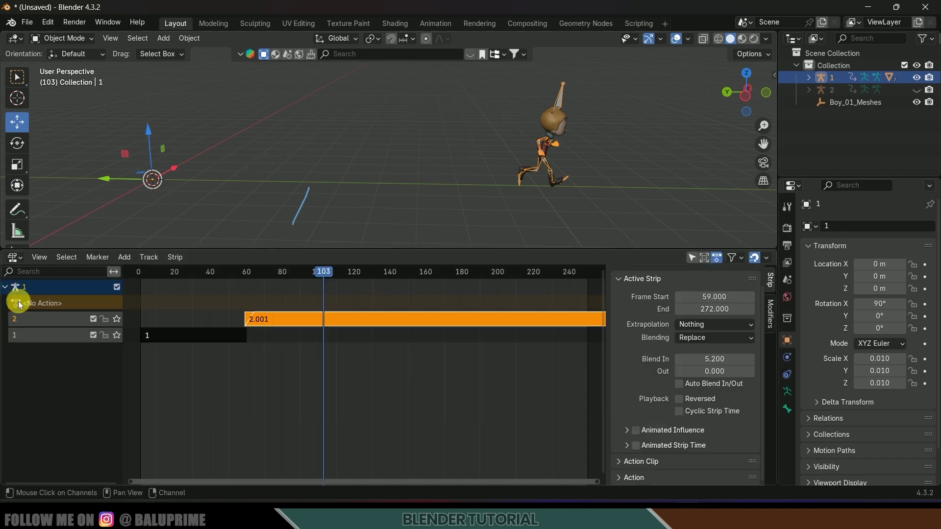
left_click(14, 256)
left_click(178, 303)
left_click_drag(469, 250, 473, 381)
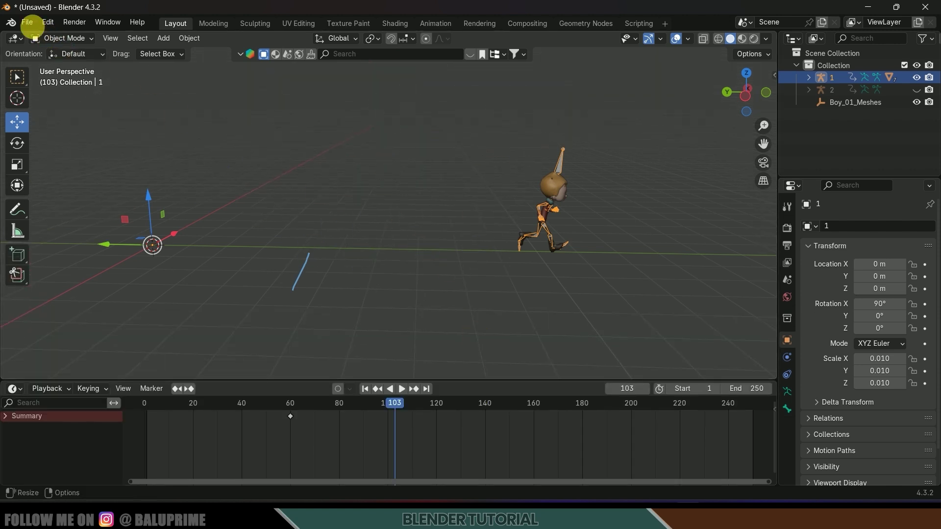
- Import Jump.fbx as an FBX file and play the jump animation
left_click(27, 22)
mouse_move(56, 195)
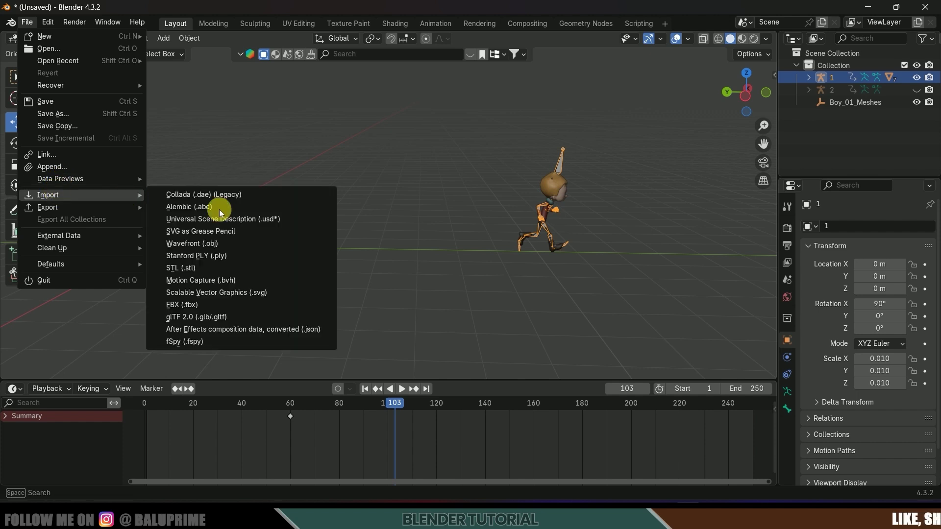
left_click(191, 305)
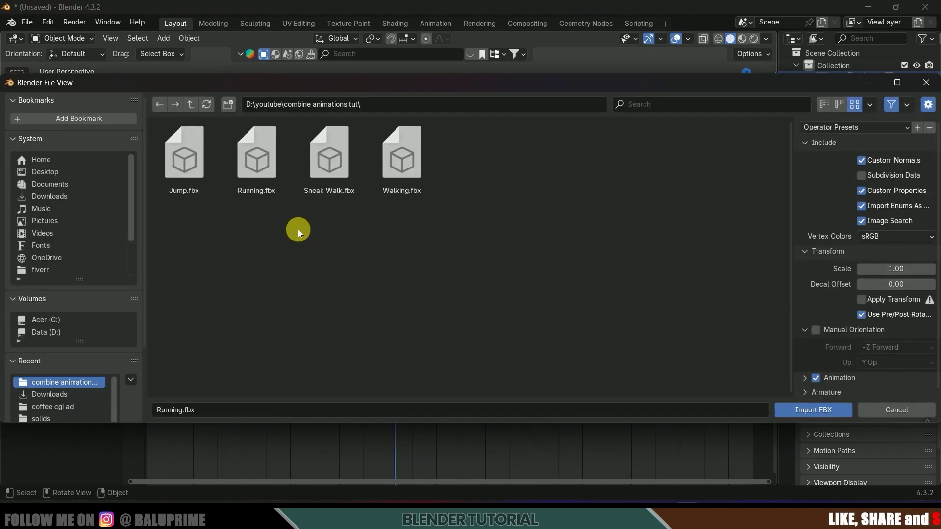
left_click(185, 155)
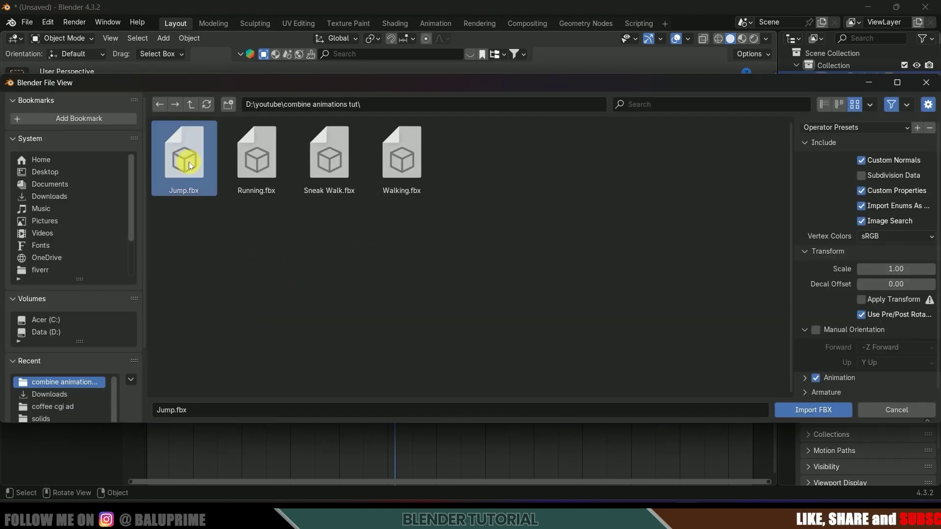
left_click(807, 409)
key("space")
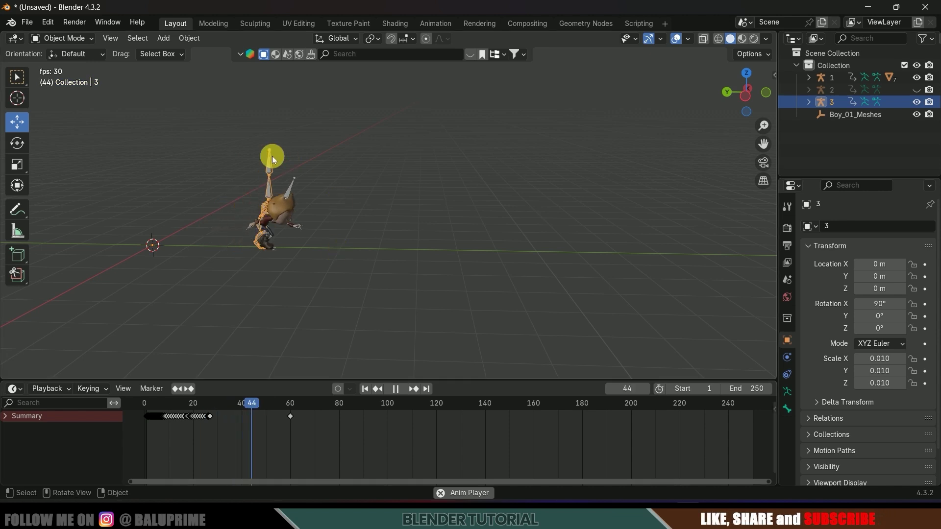
key("space")
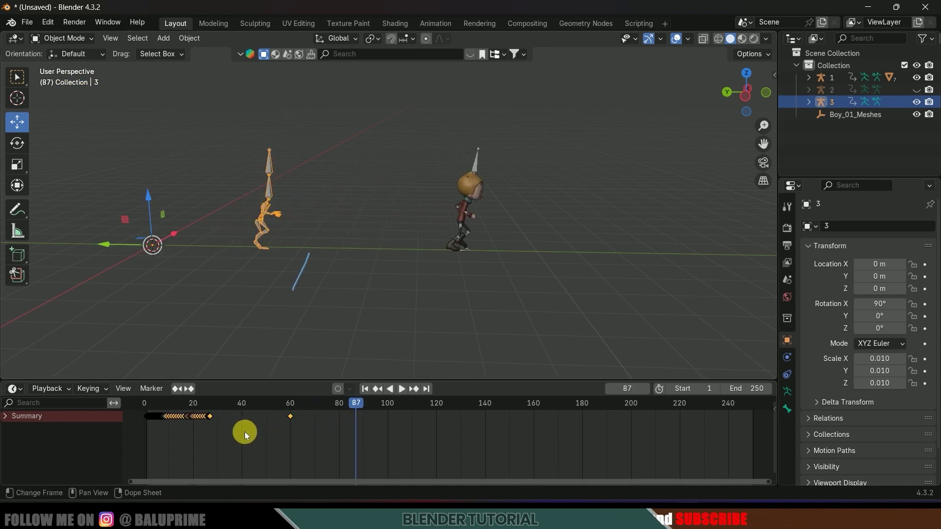
- Make all of Armature 3's jump keyframes cyclic, preview playback, and return to frame 1
left_click_drag(239, 434, 185, 416)
key("shift+e")
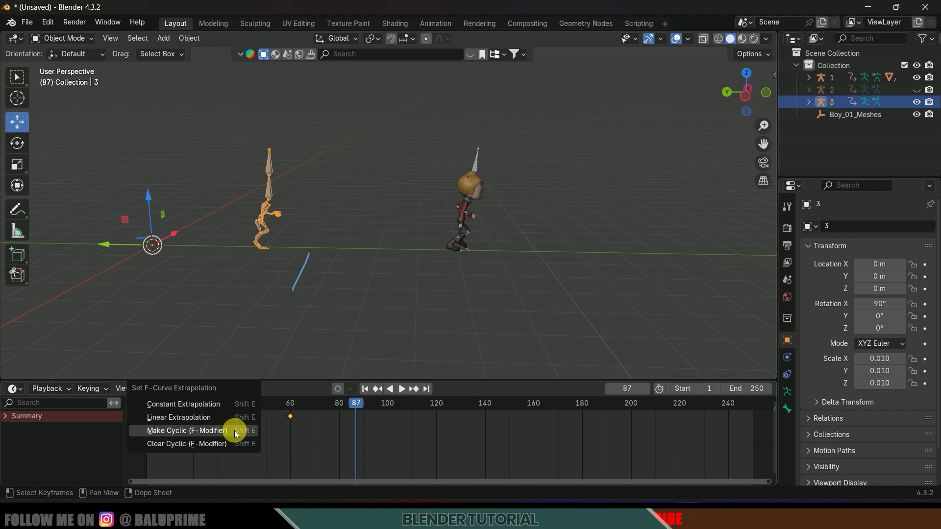
left_click(235, 430)
left_click(401, 388)
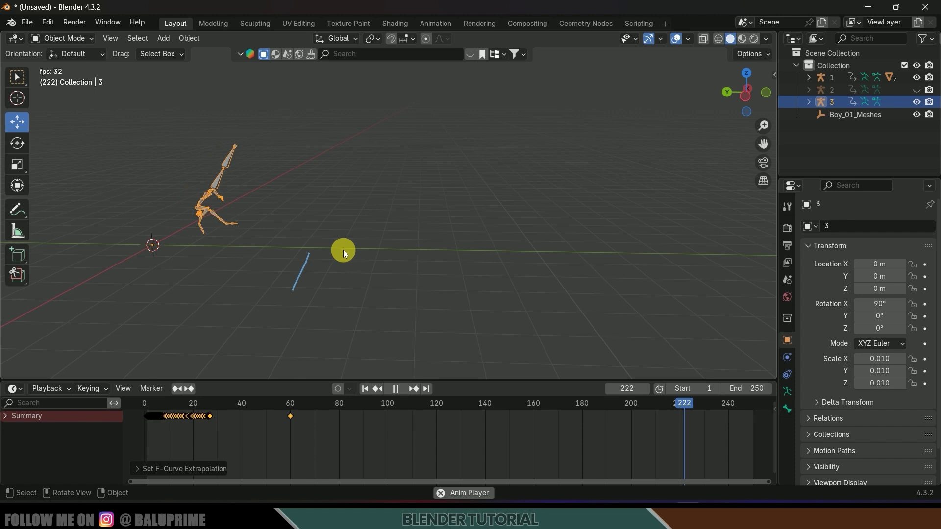
left_click(395, 389)
left_click(364, 388)
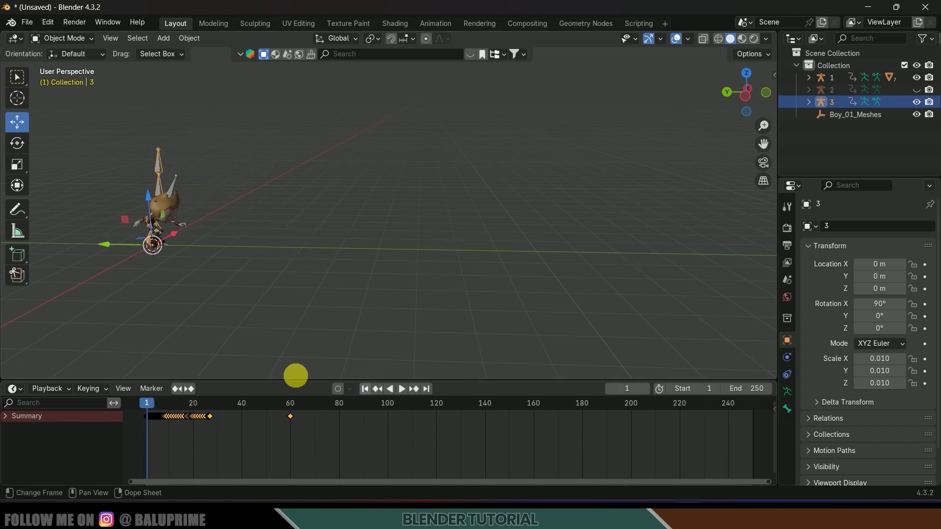
- Turn the bottom area into an enlarged Graph Editor
left_click(21, 392)
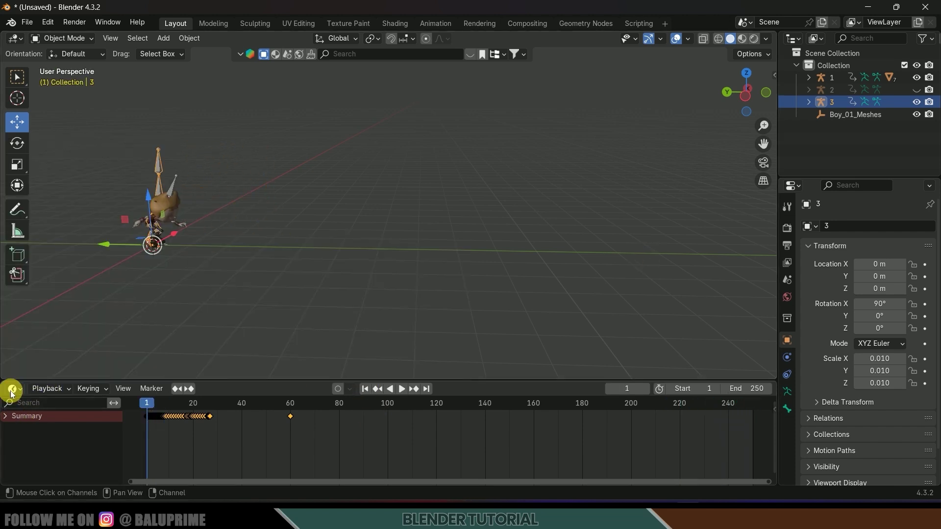
left_click(13, 388)
left_click(181, 295)
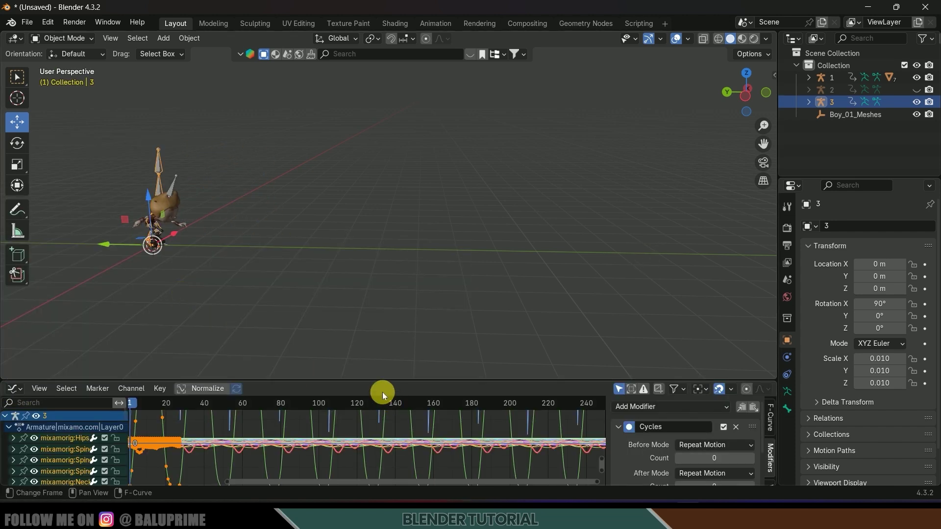
left_click_drag(375, 381, 371, 309)
- Set the green curve's Cycles After Mode to Repeat with Offset
left_click(337, 437)
key("b")
left_click(326, 446)
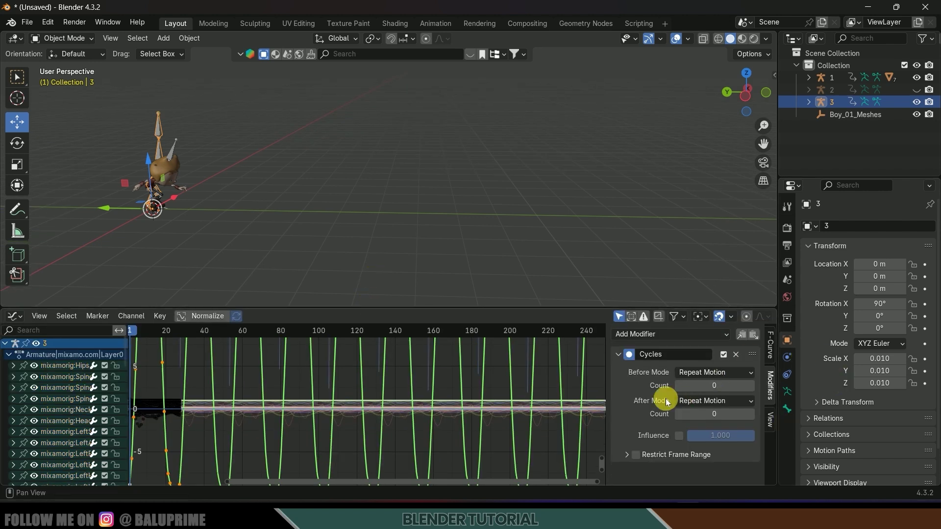
left_click(708, 400)
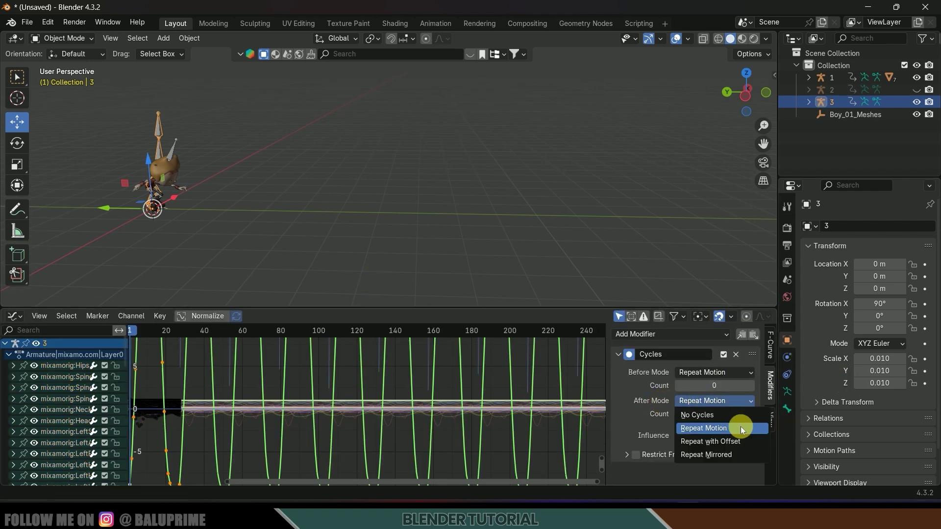
left_click(713, 441)
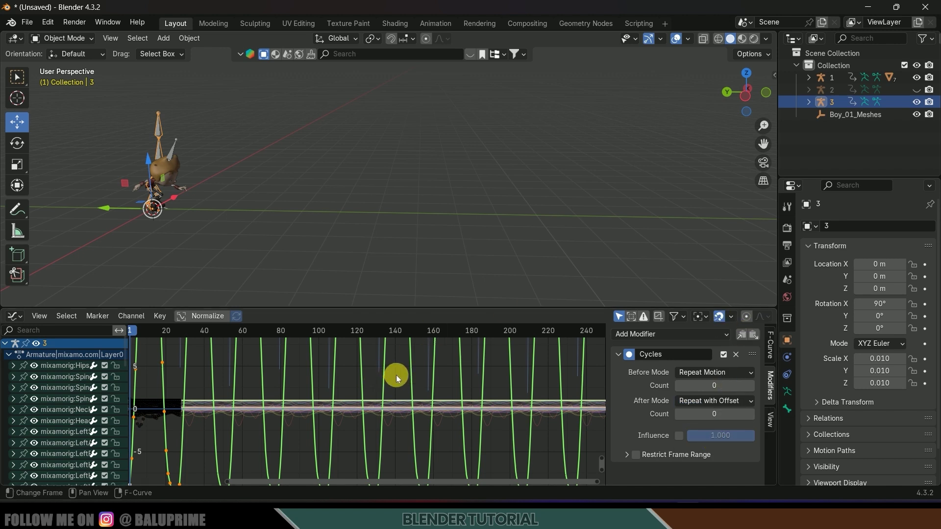
- Apply the Cycles modifier to every jump curve, preview it, and switch back to the Action Editor
key("a")
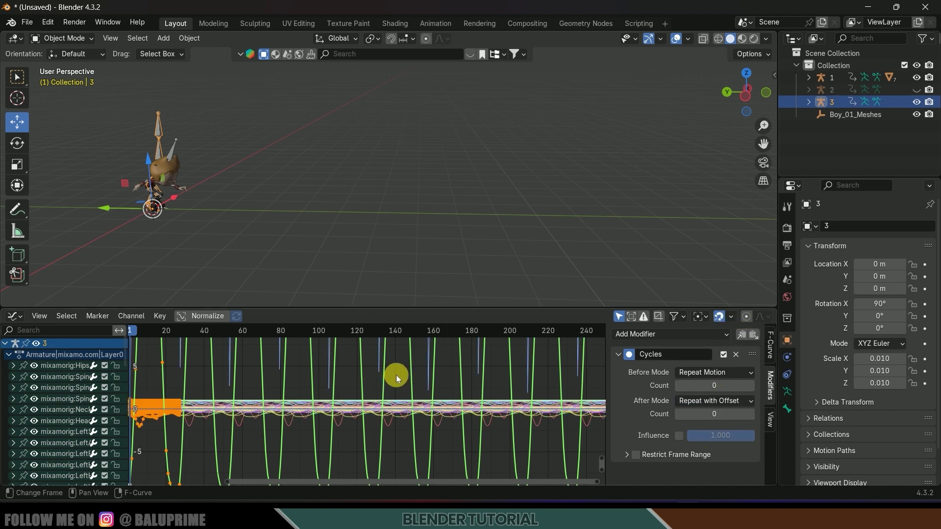
left_click(754, 334)
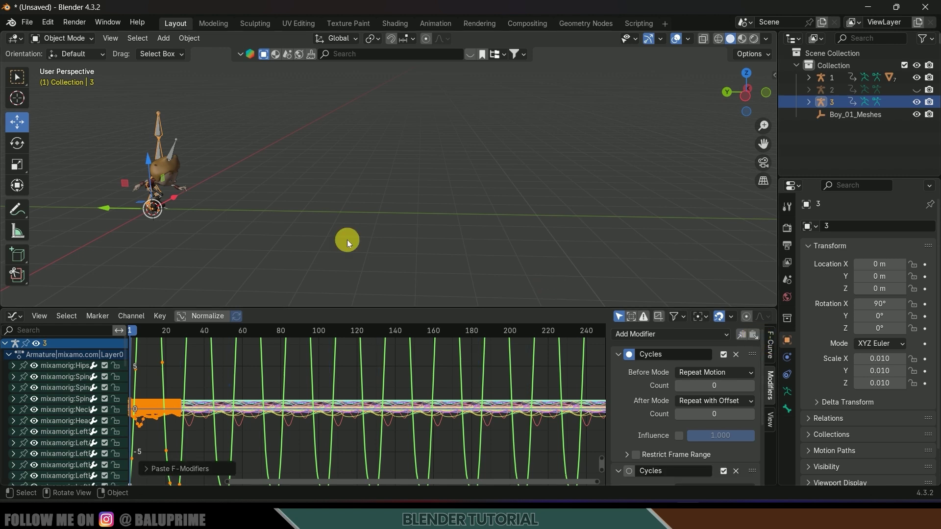
key("space")
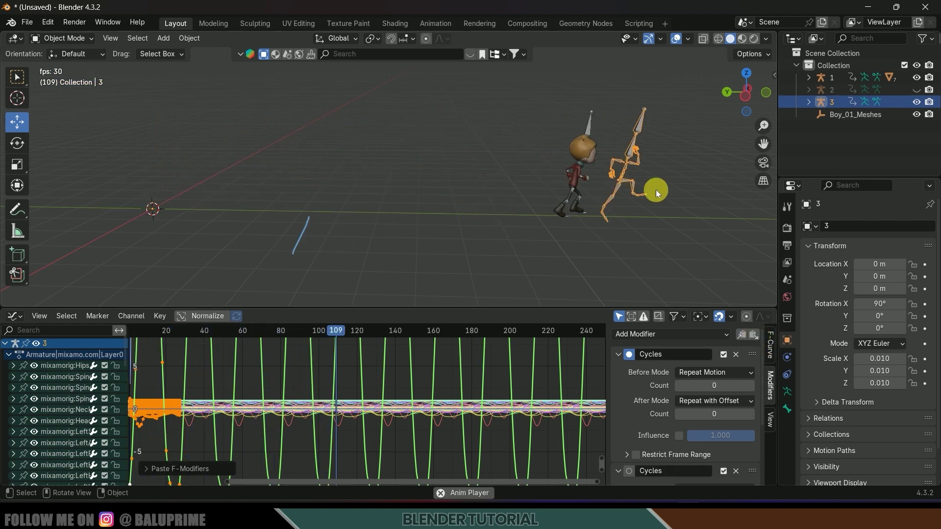
key("space")
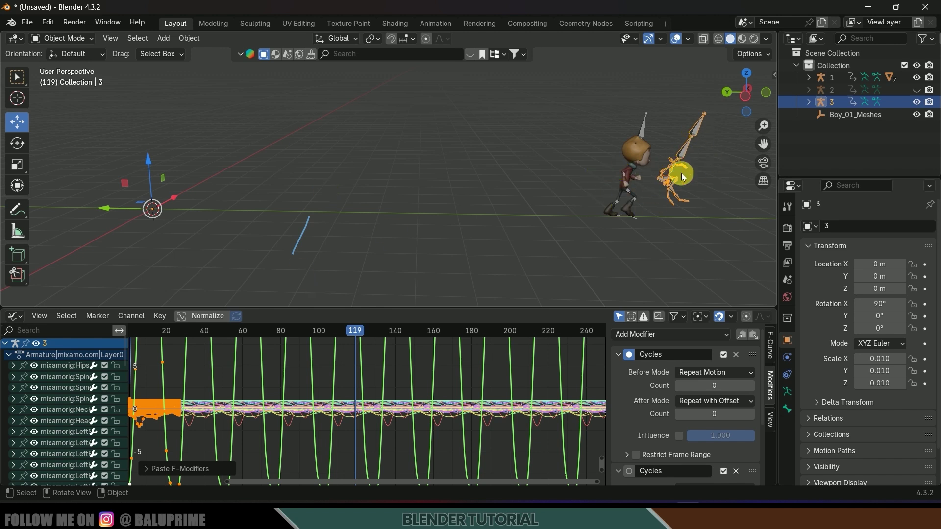
key("ctrl+z")
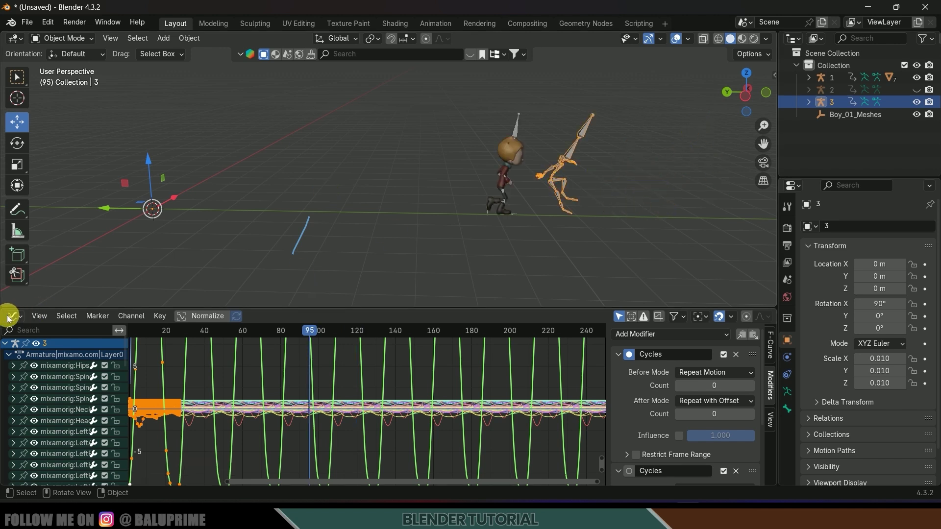
left_click(11, 316)
left_click(175, 349)
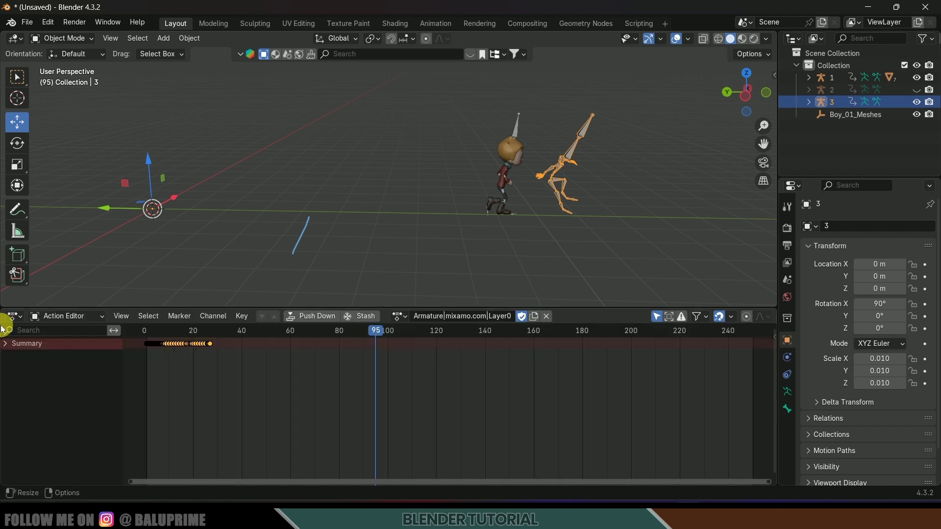
- Split the area into an Action Editor above a Nonlinear Animation editor
left_click_drag(5, 321, 34, 386)
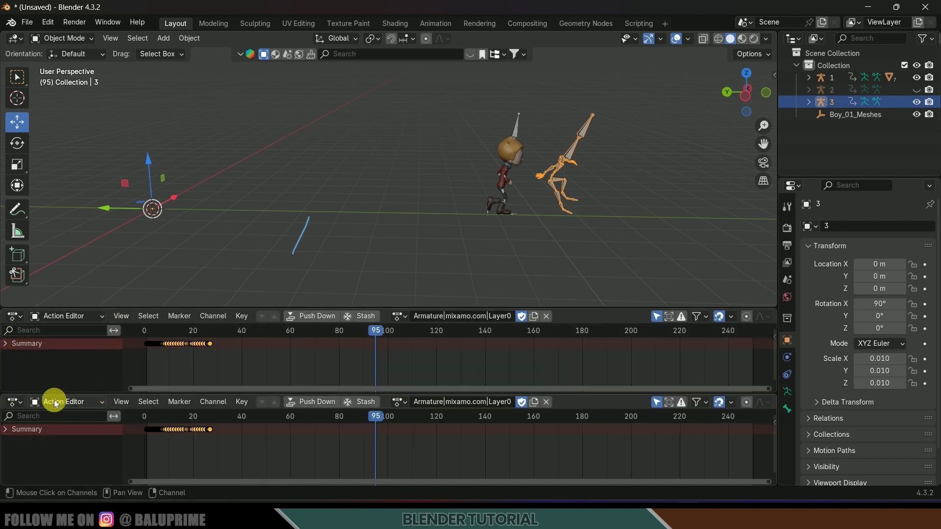
left_click(13, 402)
left_click(191, 335)
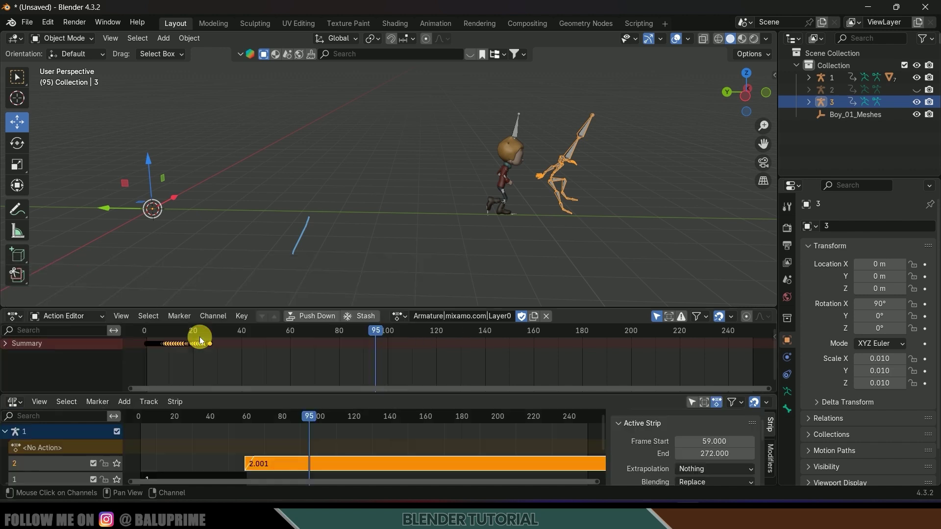
left_click_drag(412, 309, 462, 269)
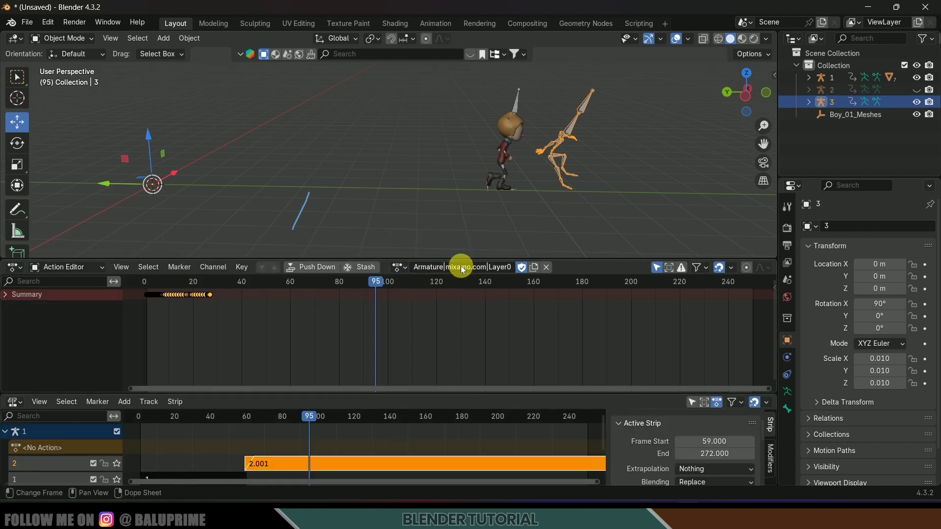
- Rename the jump action to '3', hide armature 3, and select armature 1
left_click(441, 271)
type("3")
key("Return")
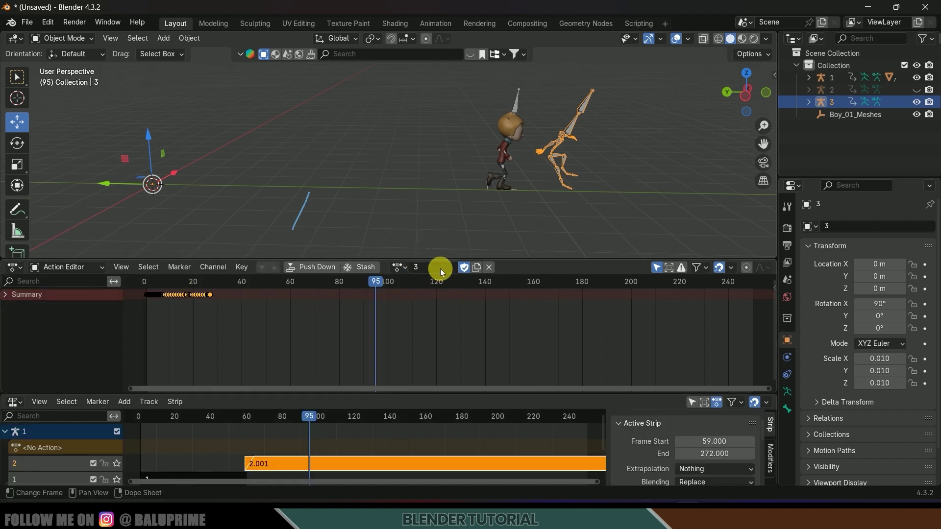
left_click(917, 101)
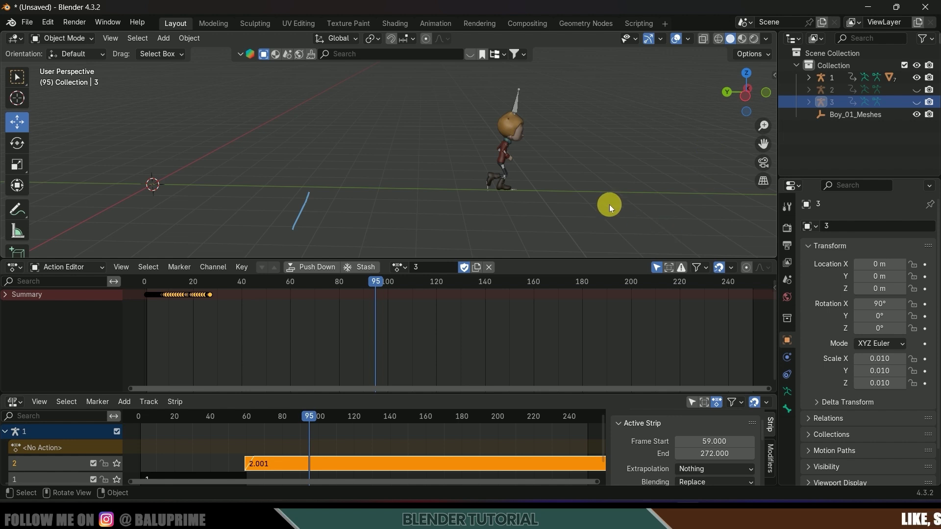
left_click(521, 97)
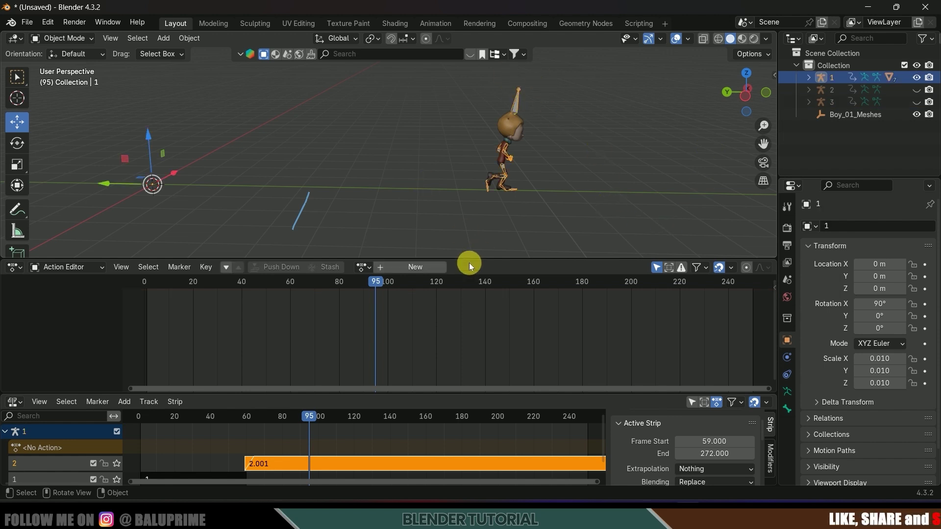
- Assign action 3 to armature 1 and push it down into an NLA strip
left_click(366, 266)
left_click(378, 311)
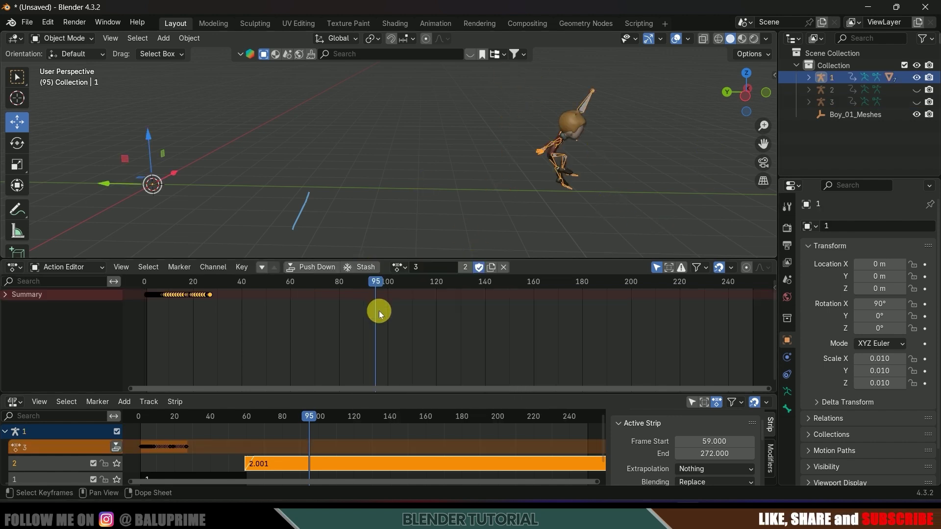
left_click_drag(288, 392, 294, 359)
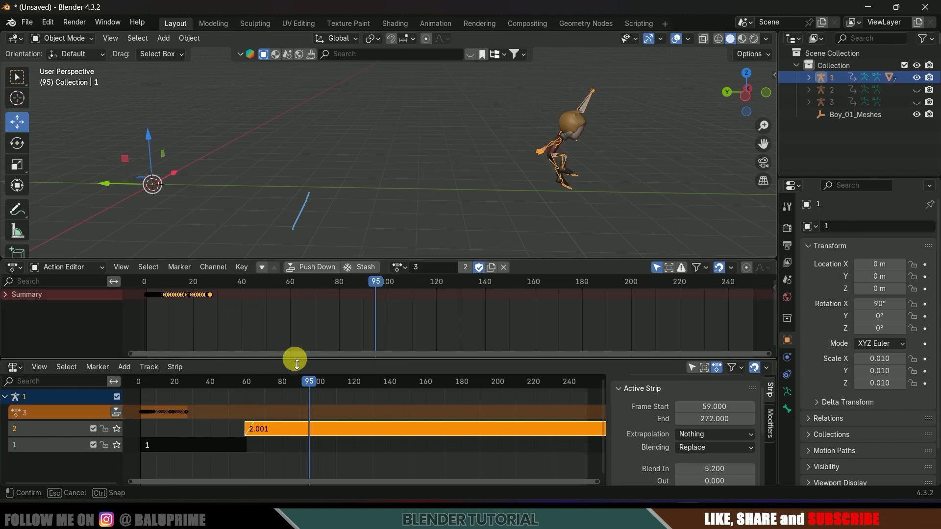
left_click(314, 269)
left_click(153, 430)
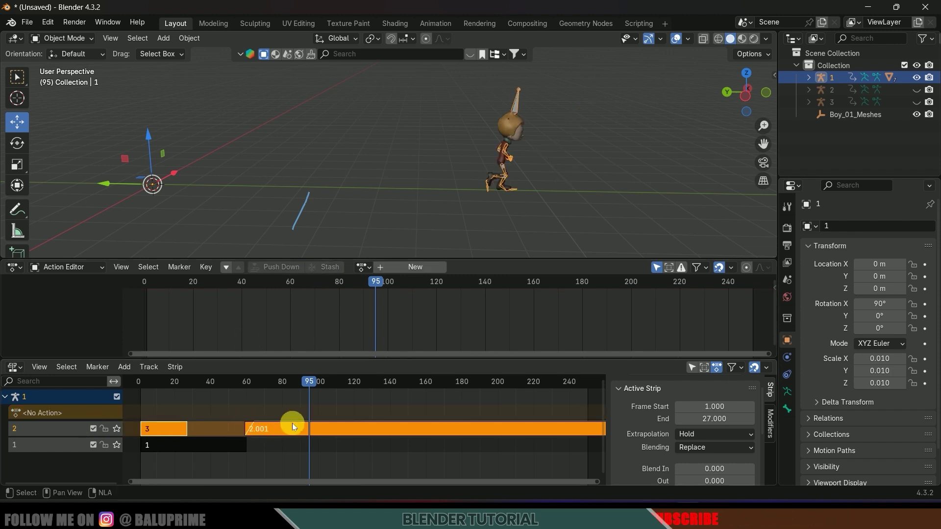
- Add a new NLA track, move strip 3 onto it, and set its end frame to 250
left_click(152, 368)
left_click(169, 381)
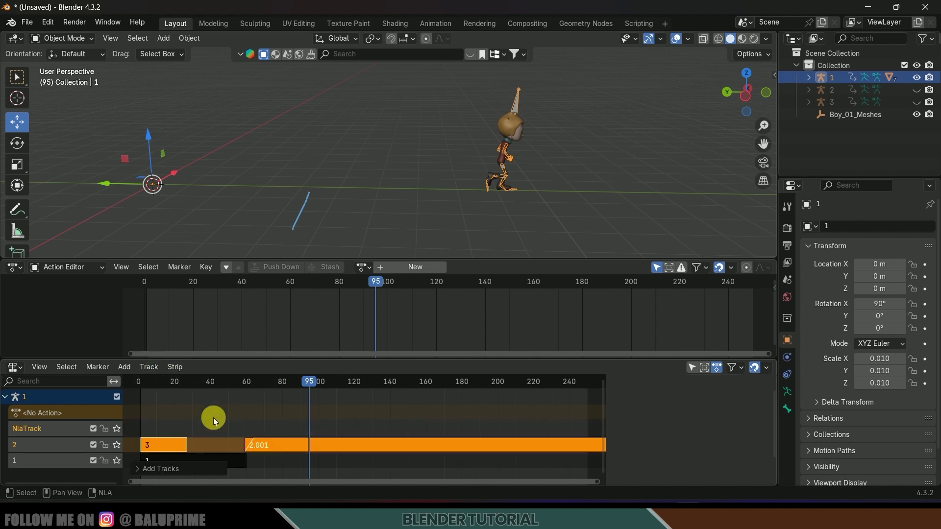
key("n")
left_click(161, 437)
key("g")
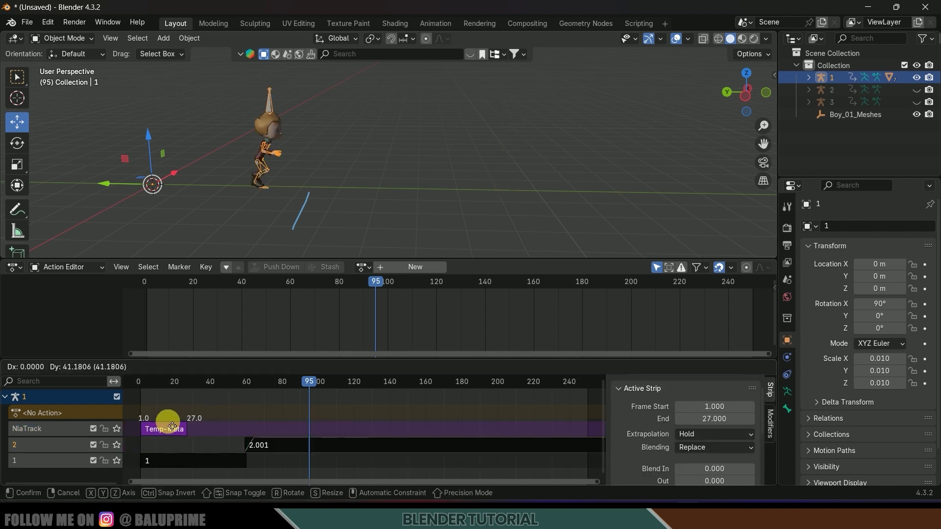
left_click(172, 427)
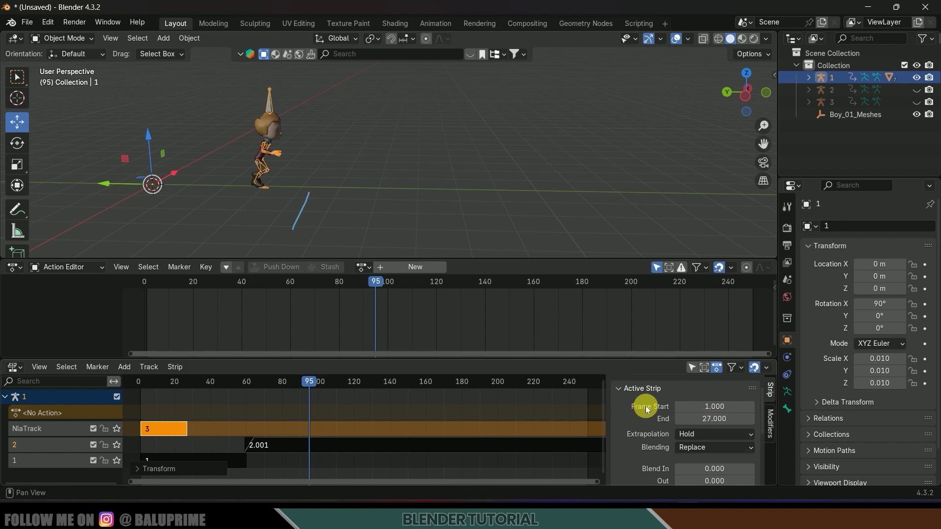
left_click(732, 421)
type("250")
key("Return")
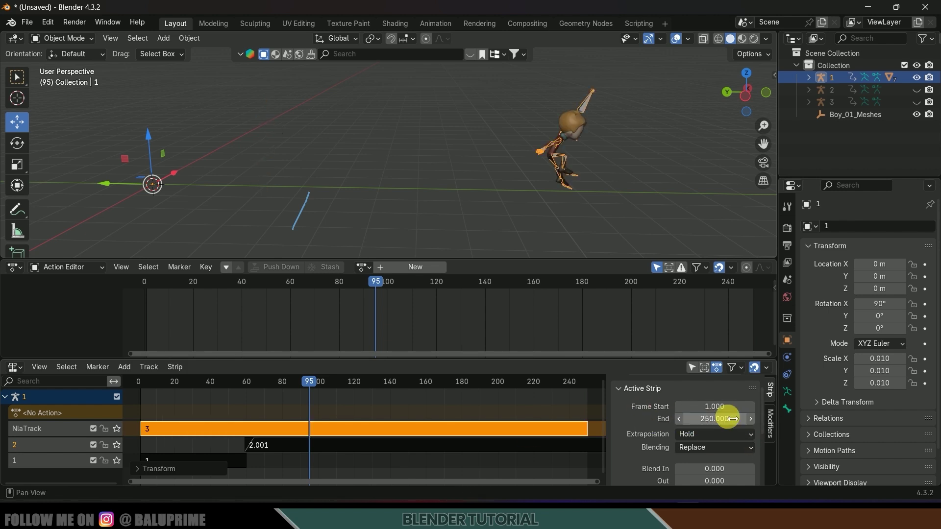
- Play and scrub the animation, then mute the NlaTrack
key("space")
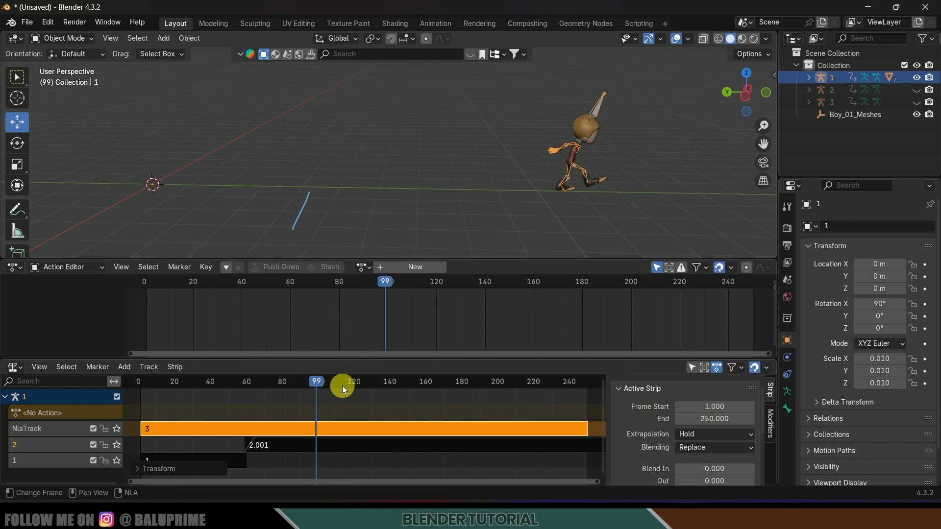
left_click_drag(314, 392, 271, 402)
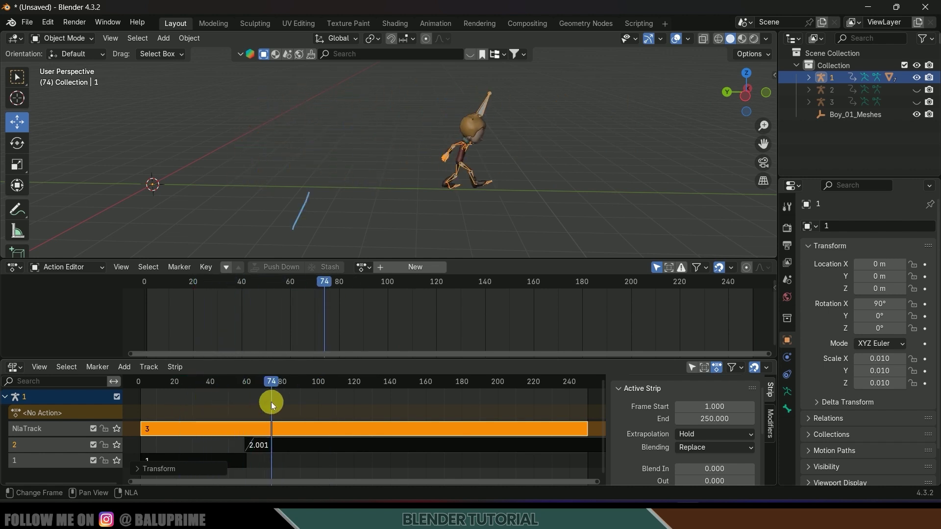
left_click(93, 429)
mouse_move(328, 389)
left_mouse_down()
mouse_move(316, 392)
mouse_move(335, 396)
left_mouse_up()
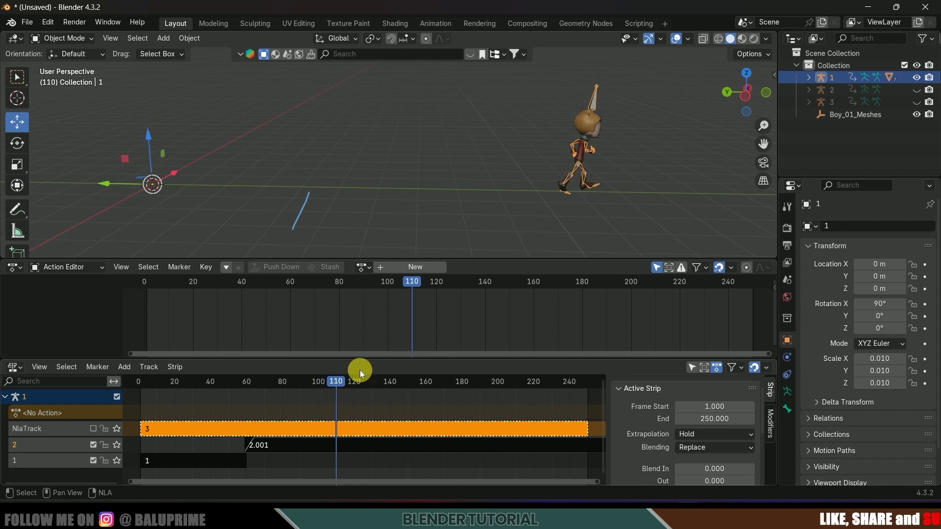
scroll(534, 202, "down", 2)
scroll(512, 183, "down", 3, "ctrl")
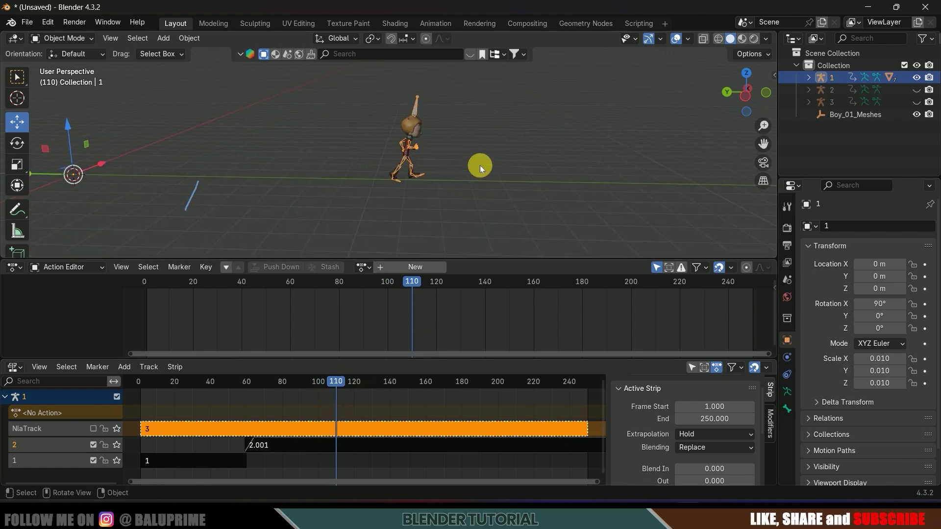
- Draw an annotation loop under the character, unmute the NlaTrack, and start moving strip 3
left_click(16, 209)
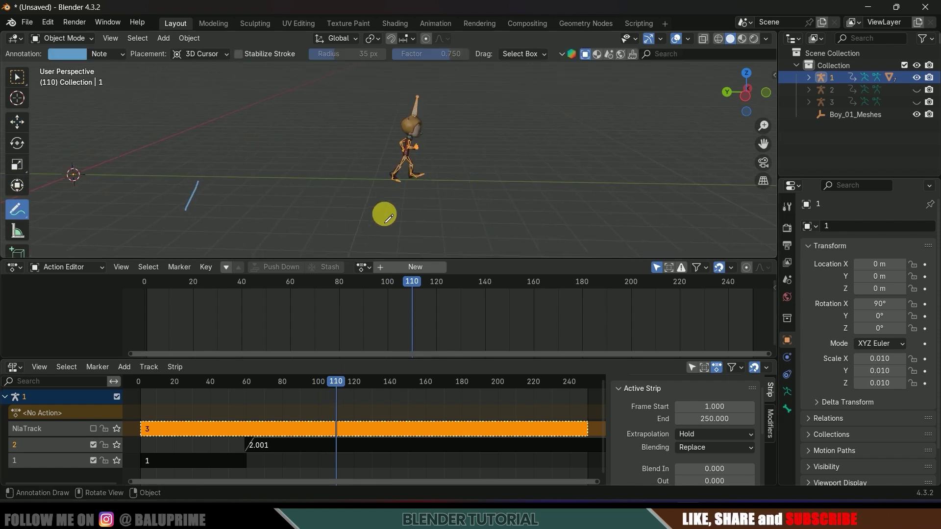
mouse_move(404, 196)
left_mouse_down()
mouse_move(405, 185)
mouse_move(392, 226)
mouse_move(408, 195)
left_mouse_up()
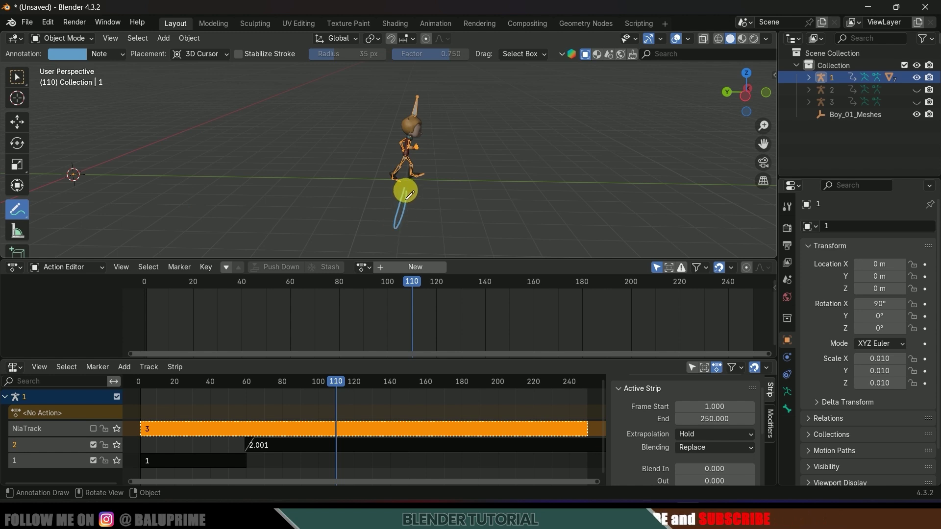
left_click(93, 428)
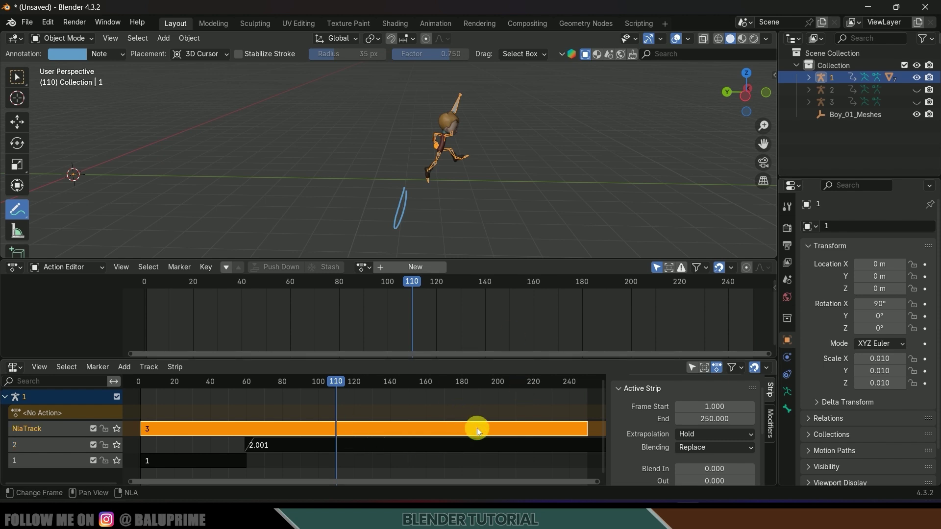
key("g")
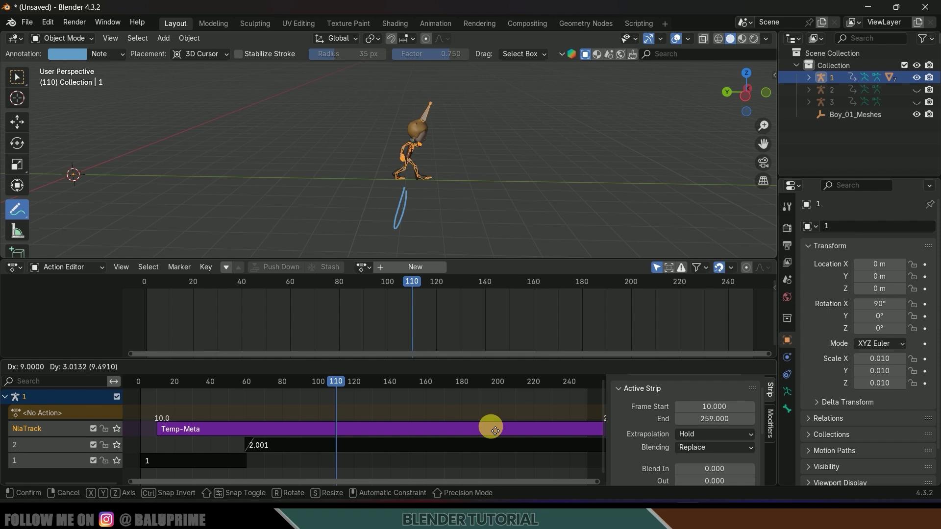
- Place strip 3 at frame 10, split it at frame 110, and delete the first half
left_click(490, 428)
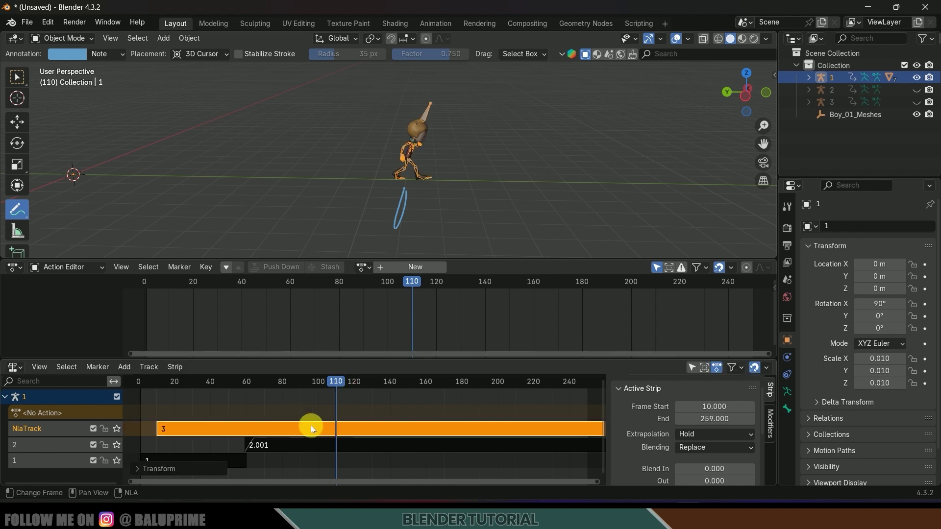
right_click(377, 430)
left_click(284, 403)
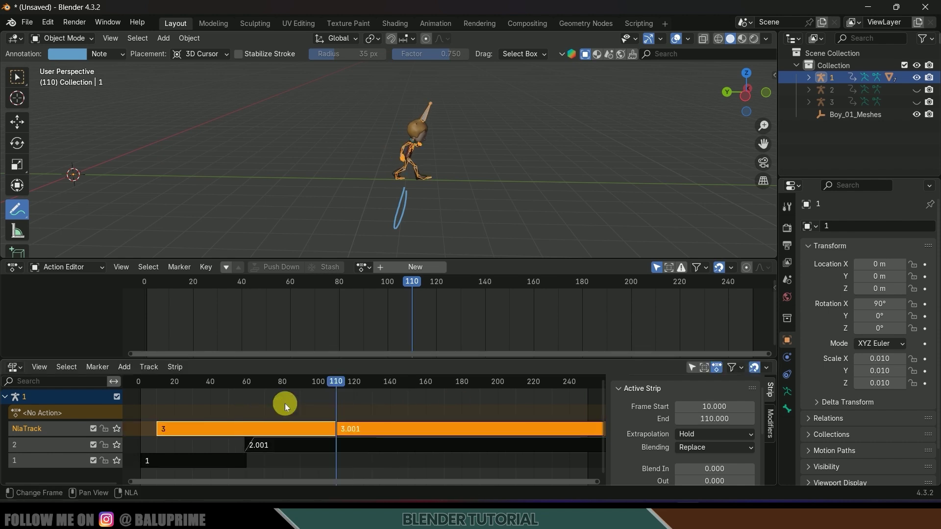
left_click(283, 424)
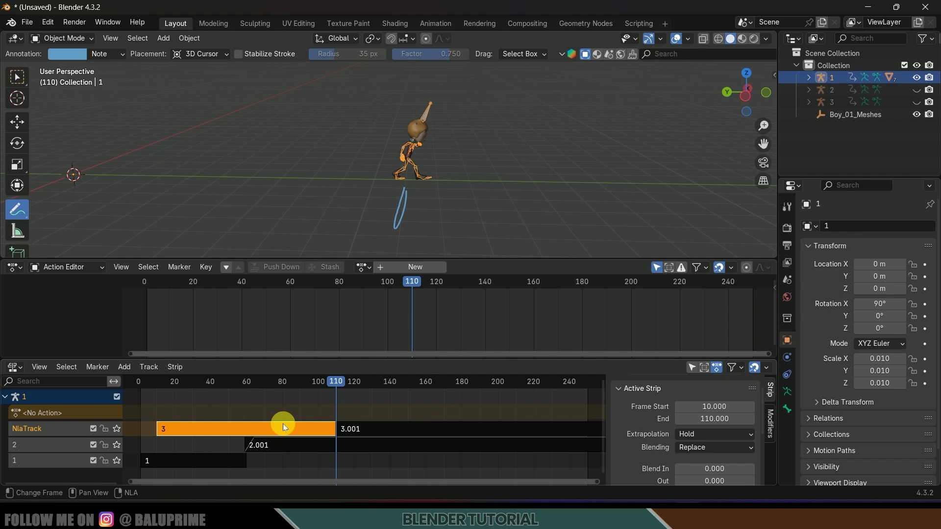
key("x")
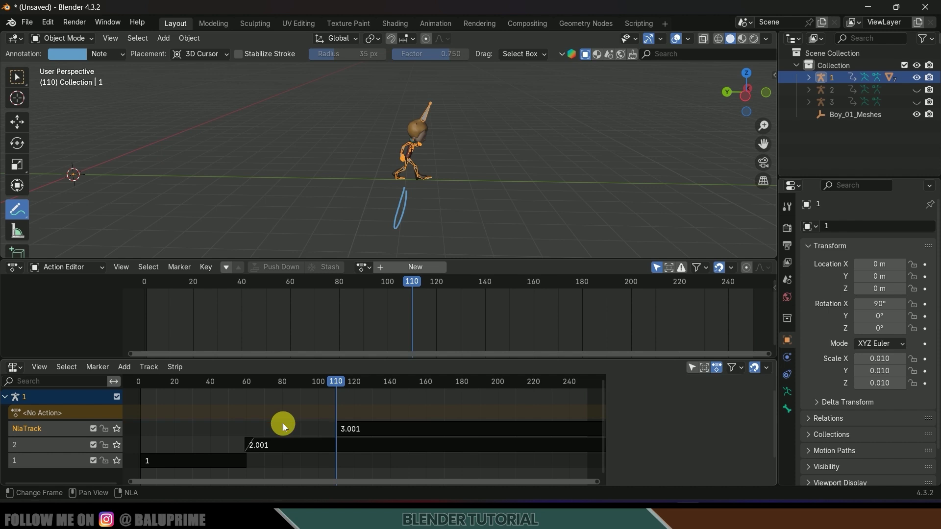
- Give strip 3.001 Nothing extrapolation and a 5.1-frame Blend In, then replay from the start
left_click(345, 430)
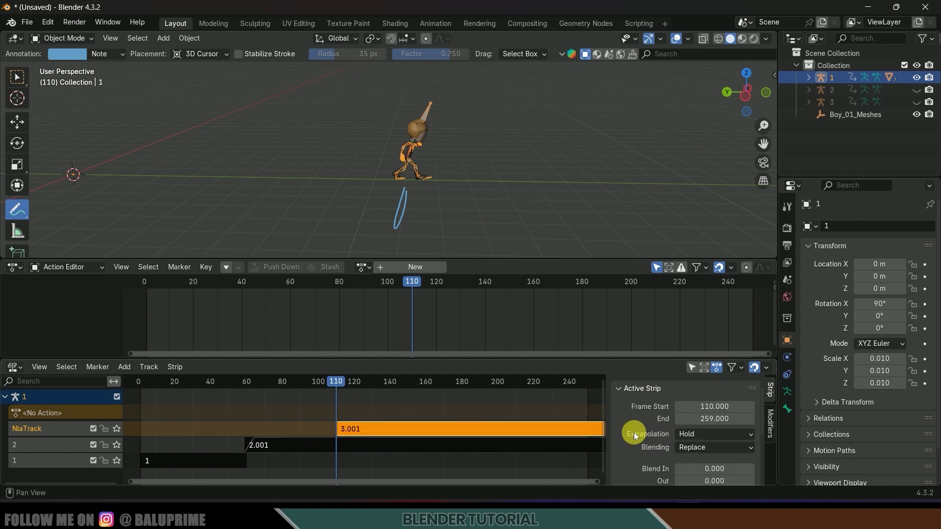
left_click(702, 435)
left_click(704, 447)
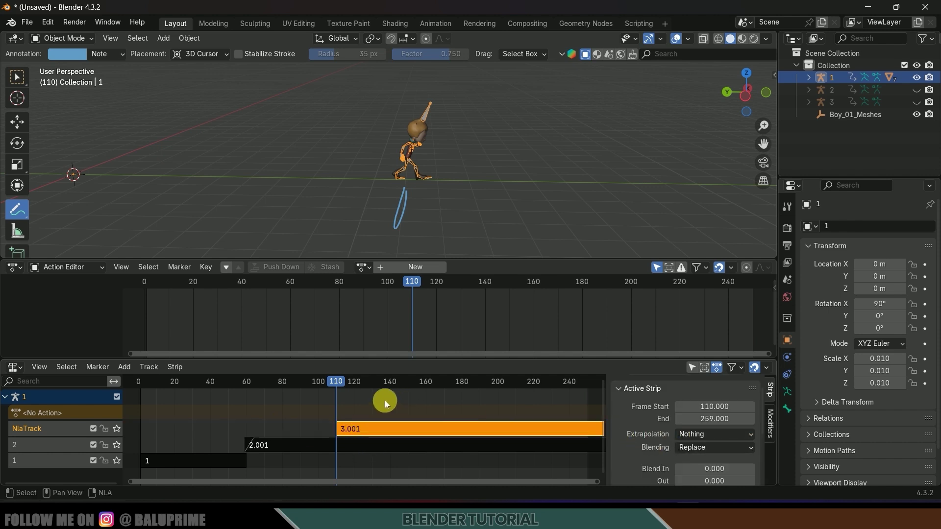
mouse_move(330, 380)
left_mouse_down()
mouse_move(204, 384)
mouse_move(320, 381)
left_mouse_up()
scroll(646, 444, "down", 4)
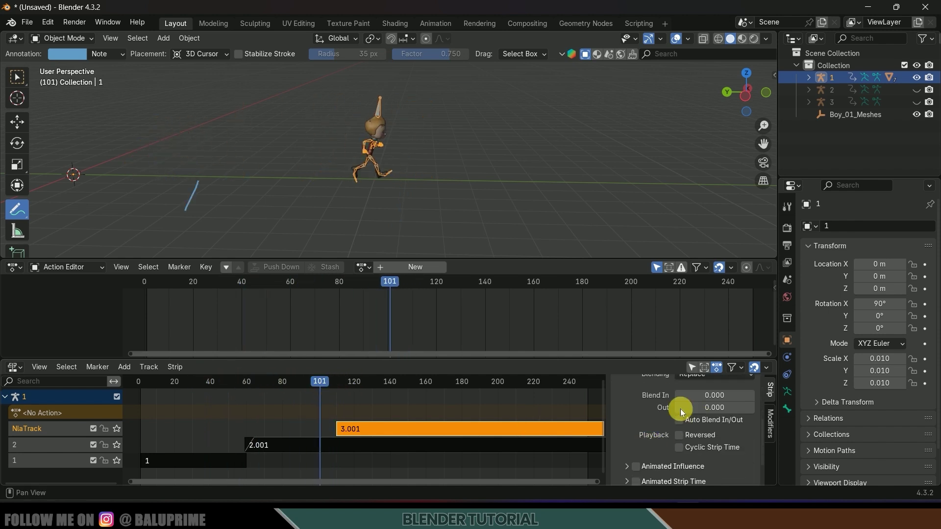
scroll(686, 416, "up", 3)
mouse_move(714, 446)
left_mouse_down()
mouse_move(696, 446)
mouse_move(713, 446)
left_mouse_up()
key("shift+Left")
key("space")
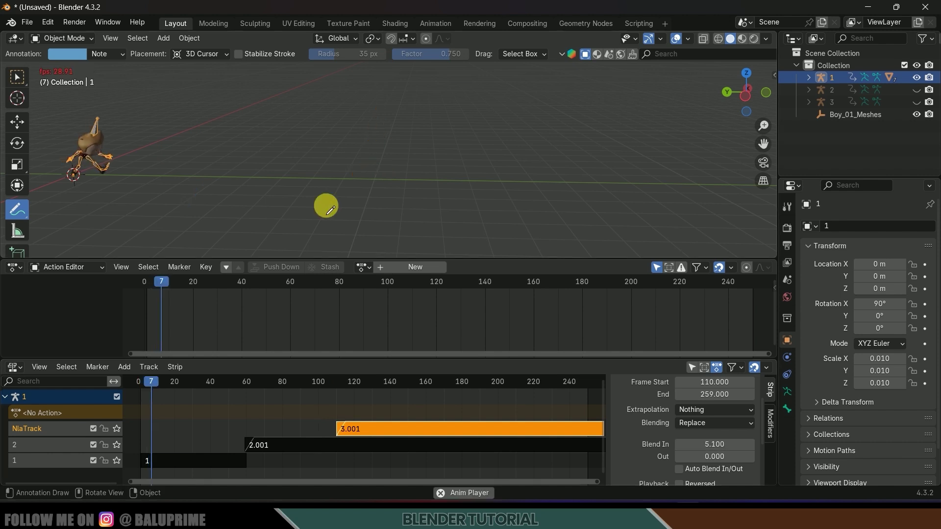